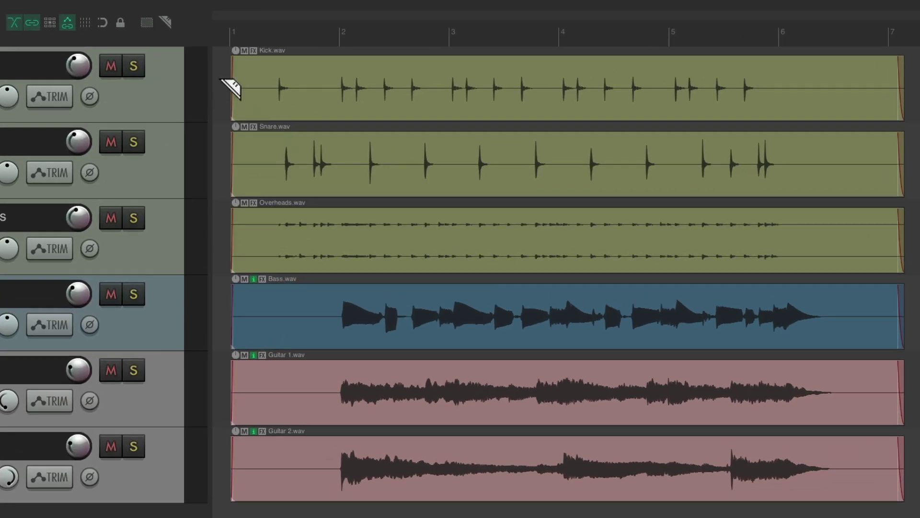
# Step: Cut off the marked starts of the drum, bass and guitar items
pyautogui.moveTo(285, 65); pyautogui.dragTo(316, 180)
pyautogui.moveTo(259, 221); pyautogui.dragTo(264, 235)
pyautogui.press('Delete')
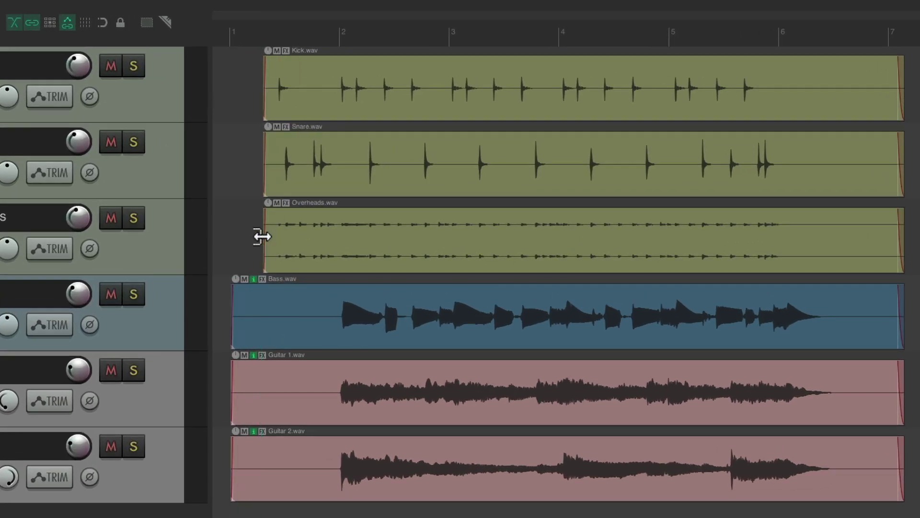
pyautogui.moveTo(237, 338); pyautogui.dragTo(322, 477)
pyautogui.press('Delete')
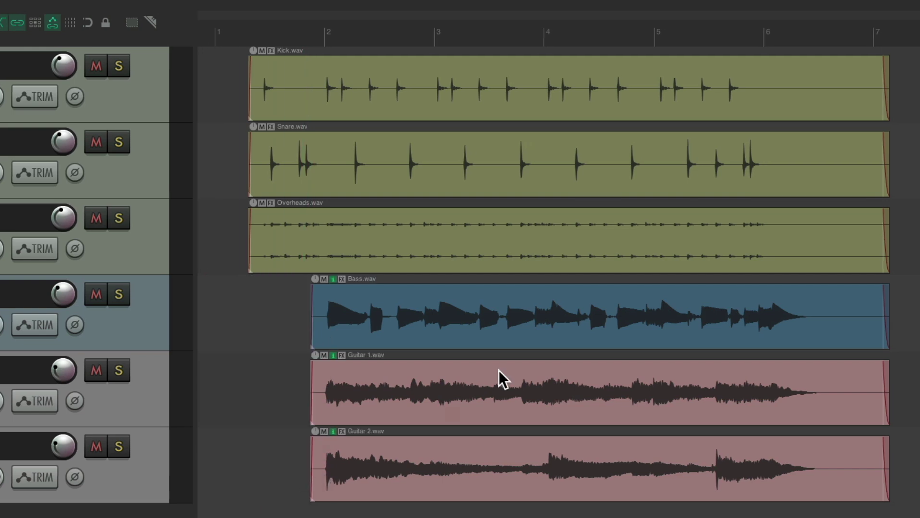
# Step: Cut off the marked ends of the drum, bass and guitar items
pyautogui.moveTo(919, 103); pyautogui.dragTo(914, 87)
pyautogui.moveTo(839, 87); pyautogui.dragTo(731, 234)
pyautogui.press('Delete')
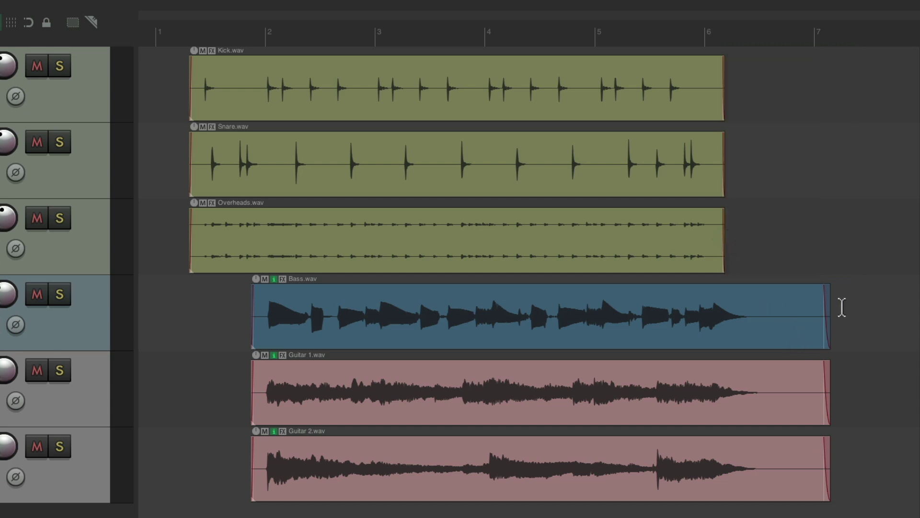
pyautogui.moveTo(842, 308); pyautogui.dragTo(775, 466)
pyautogui.press('Delete')
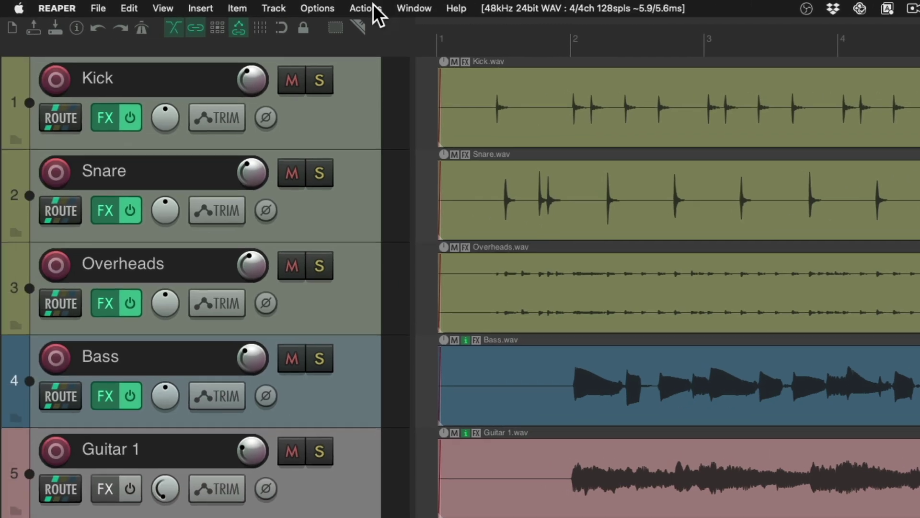
# Step: Start a new custom action from 'Move edit cursor to mouse cursor' in the action list
pyautogui.click(146, 5)
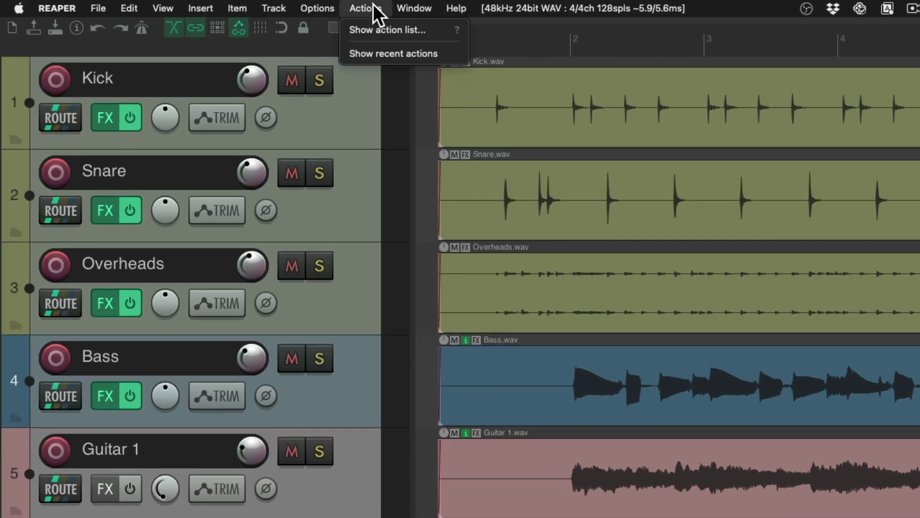
pyautogui.click(349, 31)
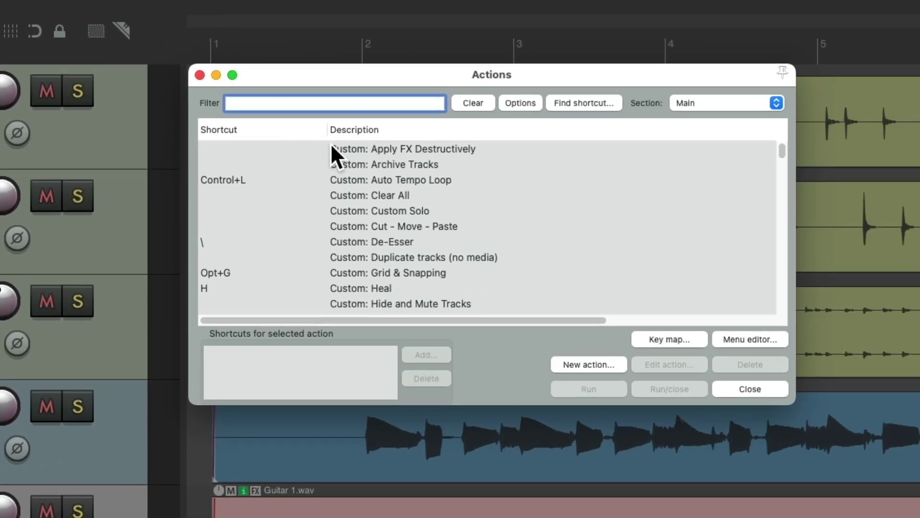
pyautogui.write('move ')
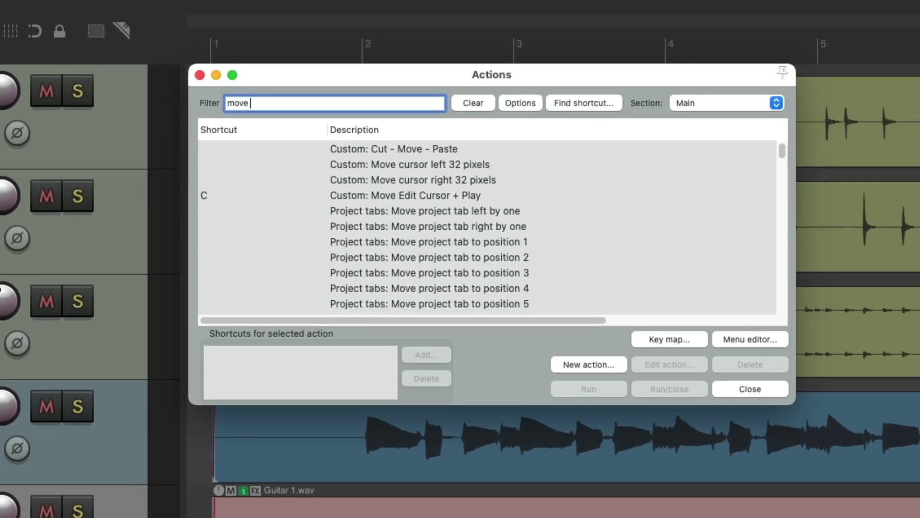
pyautogui.write('edit cursor to mouse cursor')
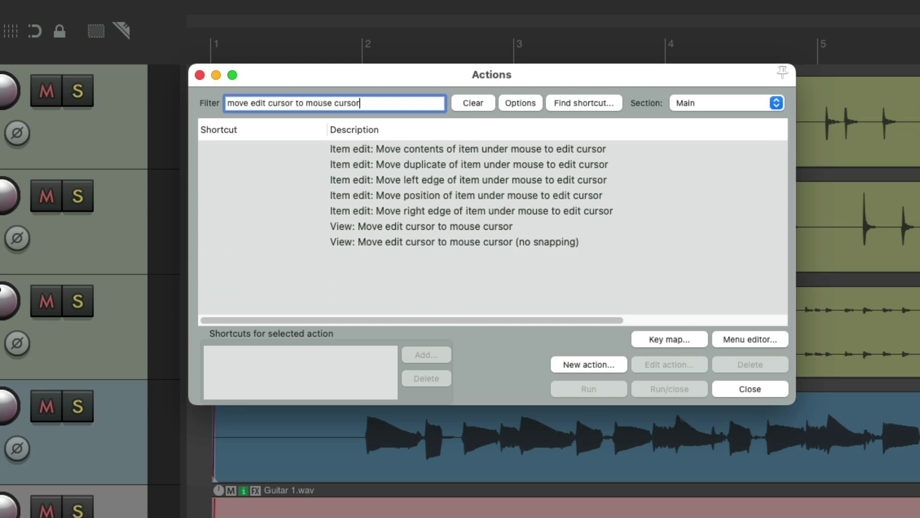
pyautogui.click(480, 226)
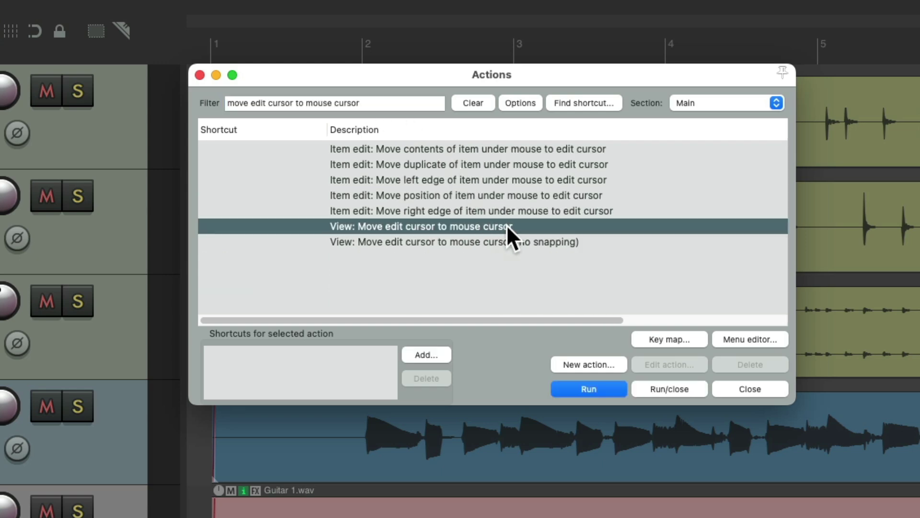
pyautogui.click(603, 363)
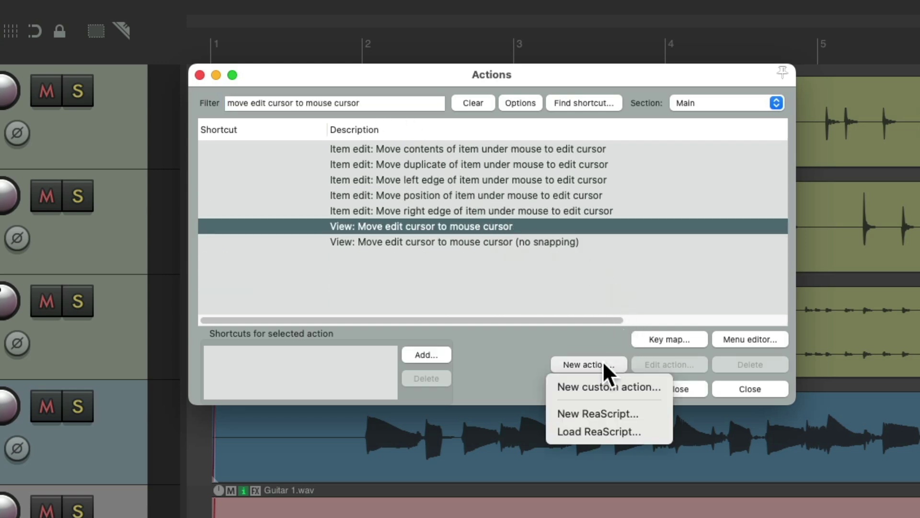
pyautogui.click(625, 387)
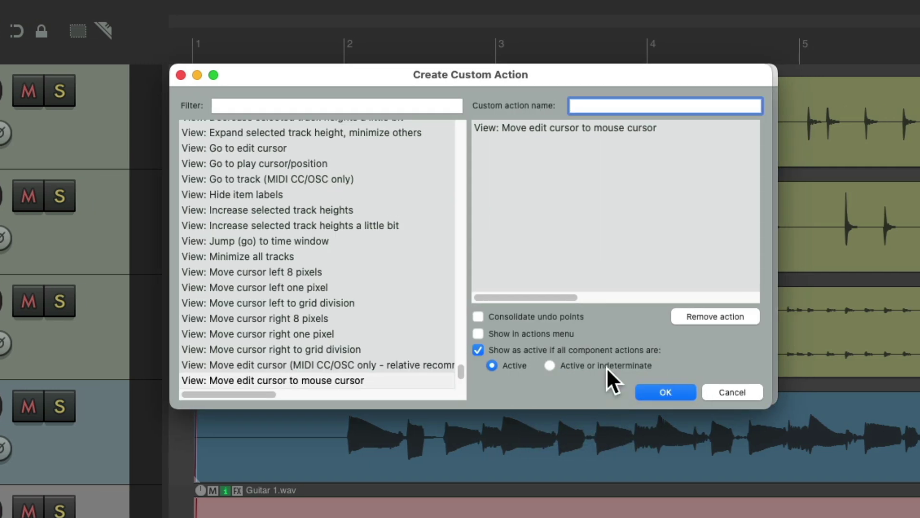
# Step: Add 'Trim left edge of item under mouse' to the custom action and name it 'Trim Left'
pyautogui.click(362, 106)
pyautogui.write('trim left edge')
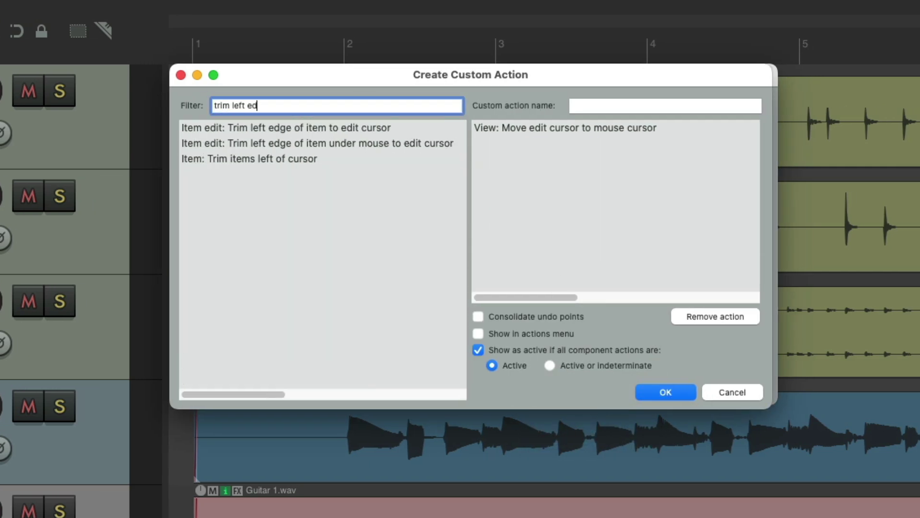
pyautogui.click(379, 145)
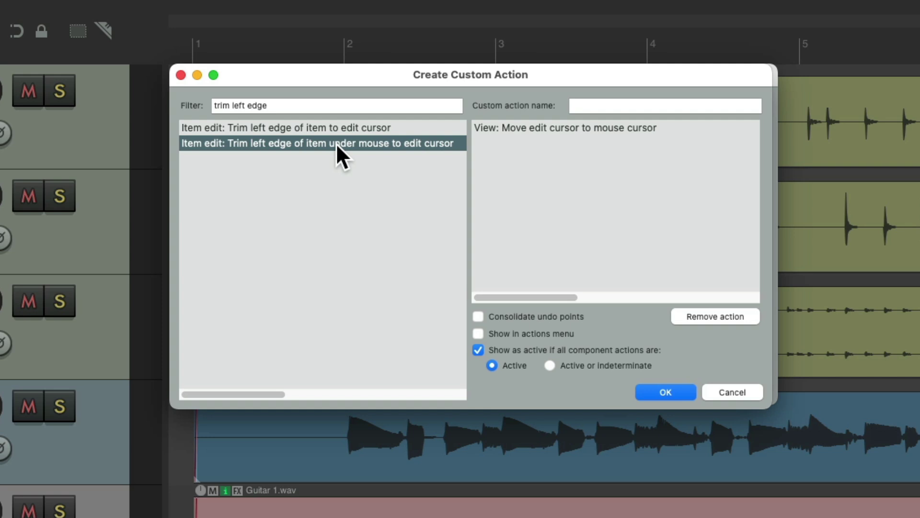
pyautogui.moveTo(336, 143); pyautogui.dragTo(574, 154)
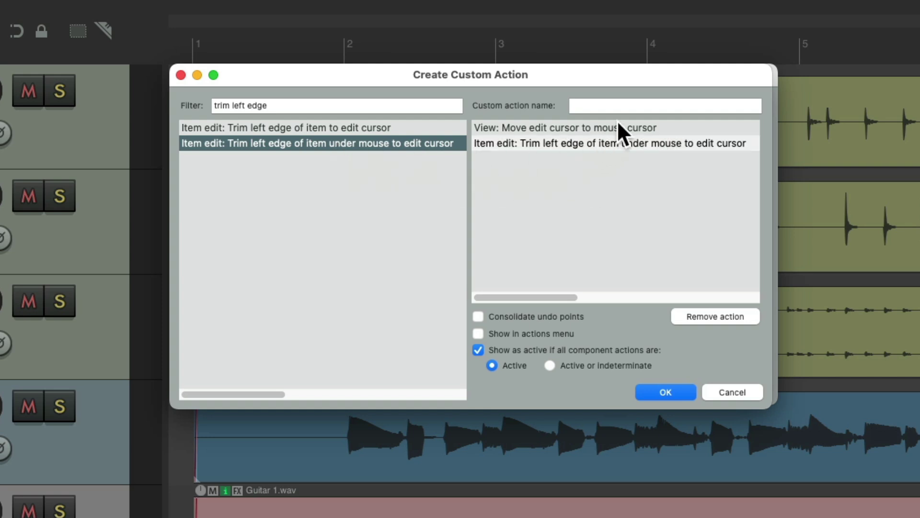
pyautogui.click(624, 106)
pyautogui.write('Trim Left')
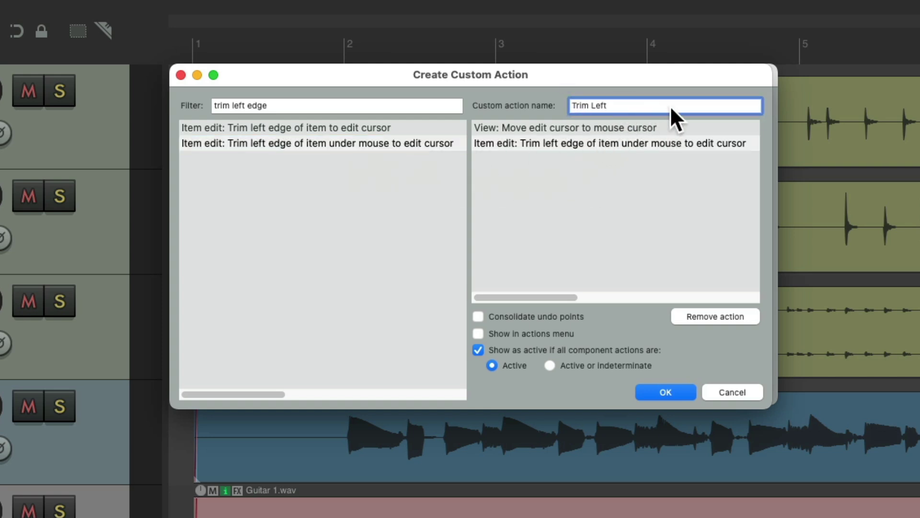
# Step: Save Trim Left, duplicate it, and rename the copy 'Trim Right'
pyautogui.click(667, 391)
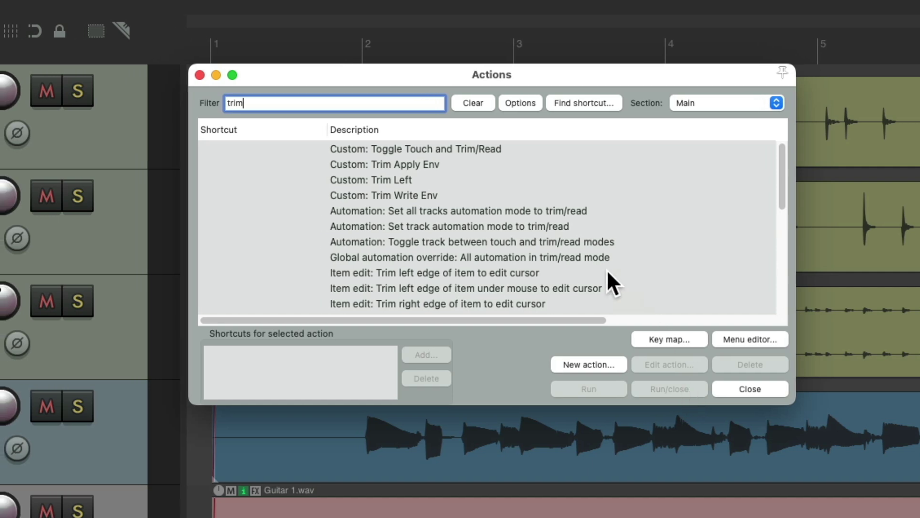
pyautogui.click(430, 177)
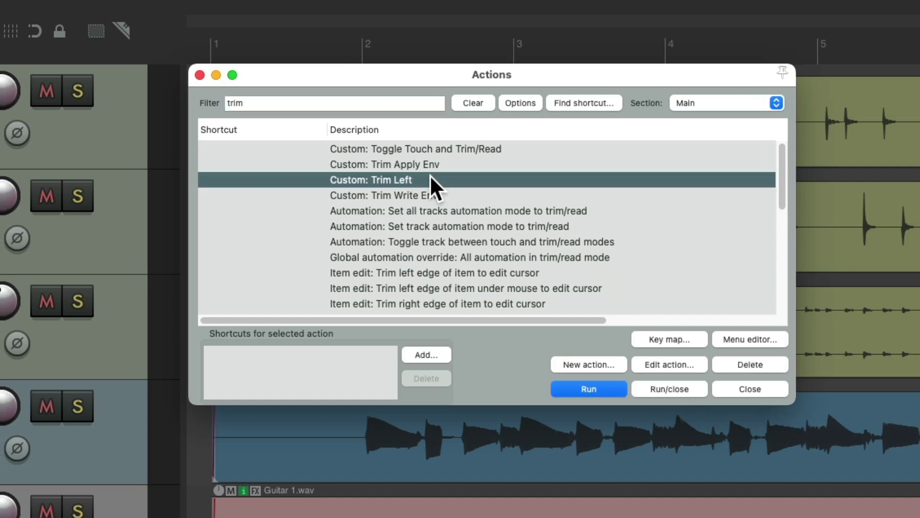
pyautogui.rightClick(430, 175)
pyautogui.click(448, 225)
pyautogui.click(655, 362)
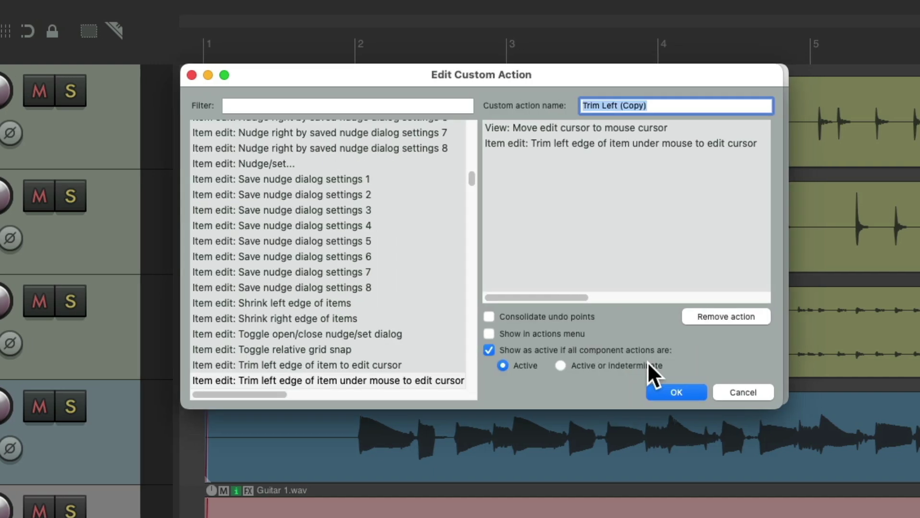
pyautogui.write('Trim Right')
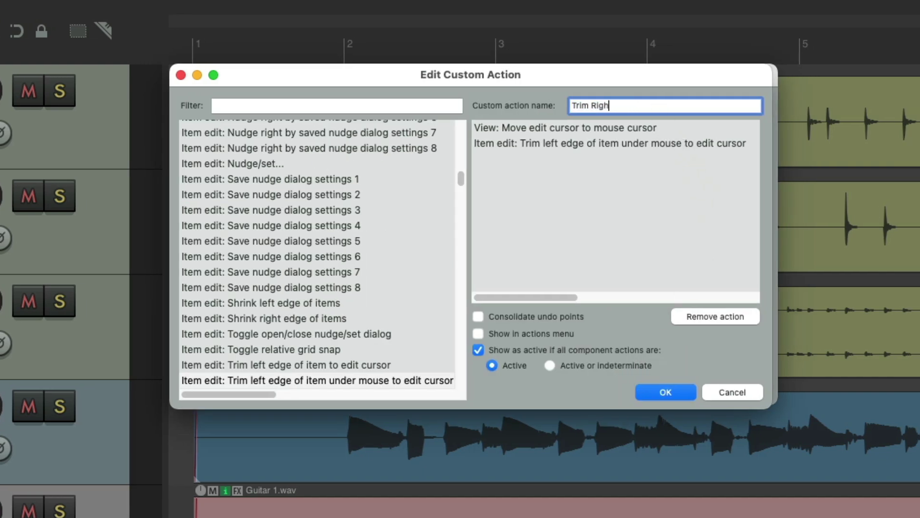
# Step: Replace the left-edge trim step with 'Trim right edge of item under mouse' and save
pyautogui.click(638, 143)
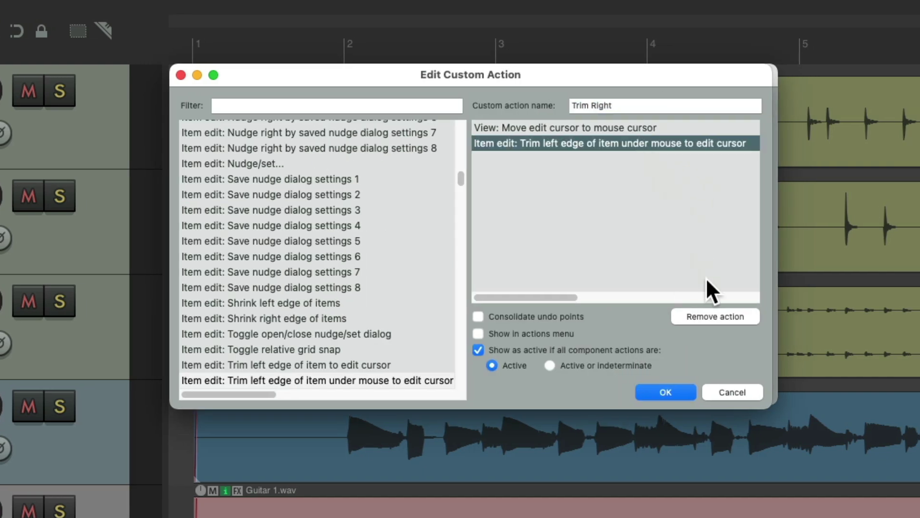
pyautogui.click(716, 315)
pyautogui.click(354, 107)
pyautogui.write('trim right')
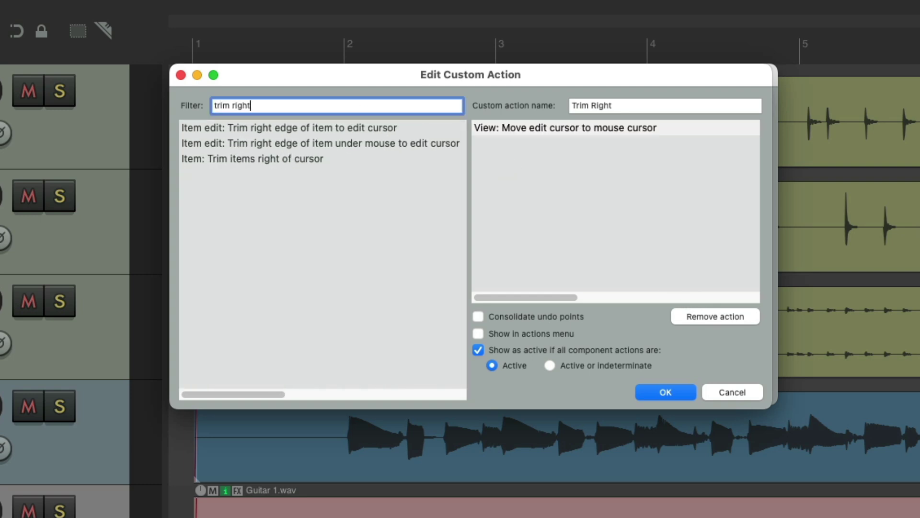
pyautogui.click(352, 142)
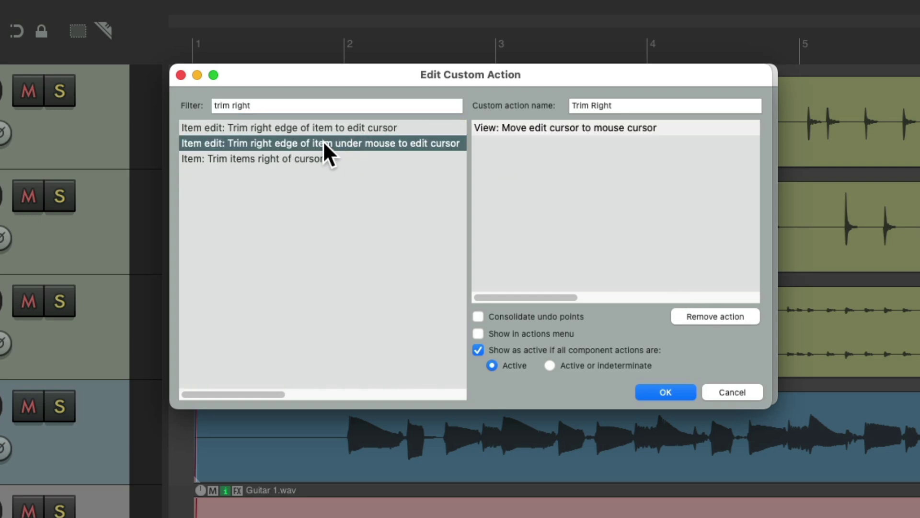
pyautogui.moveTo(324, 140); pyautogui.dragTo(534, 150)
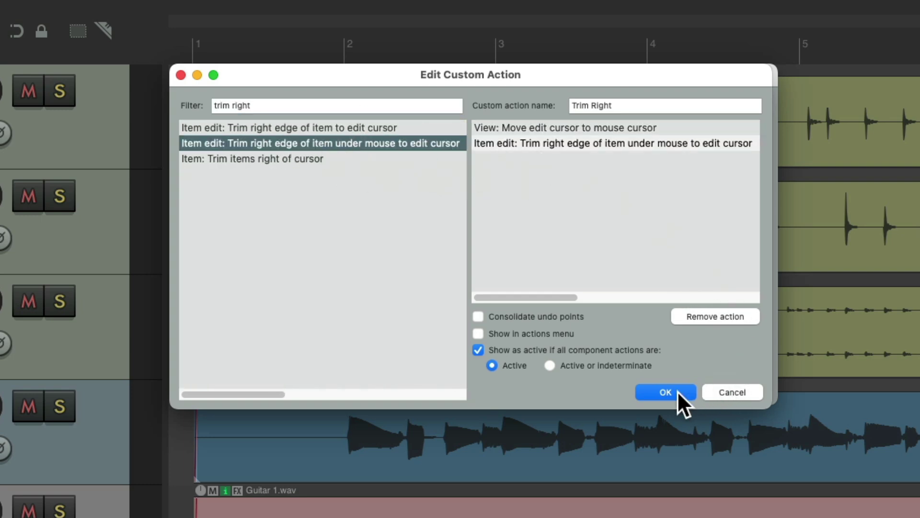
pyautogui.click(666, 392)
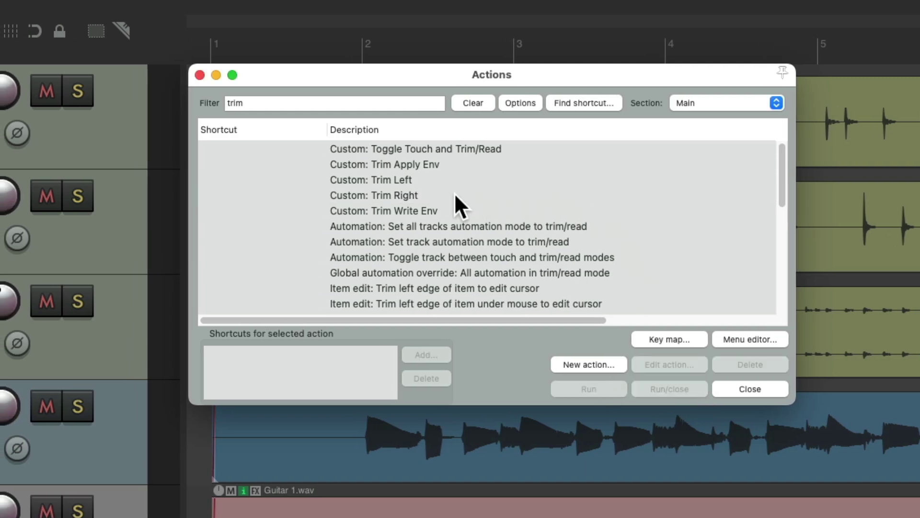
# Step: Assign the A key as the shortcut for Custom: Trim Left
pyautogui.click(439, 179)
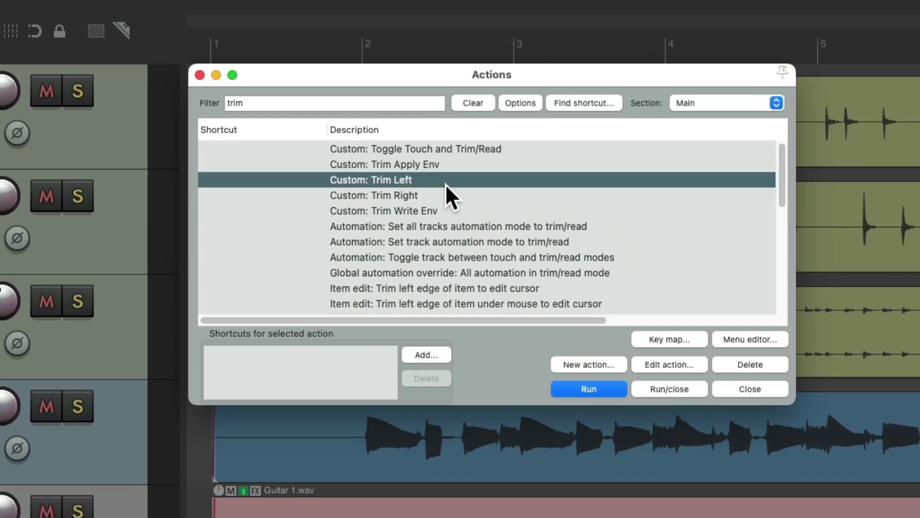
pyautogui.click(445, 193)
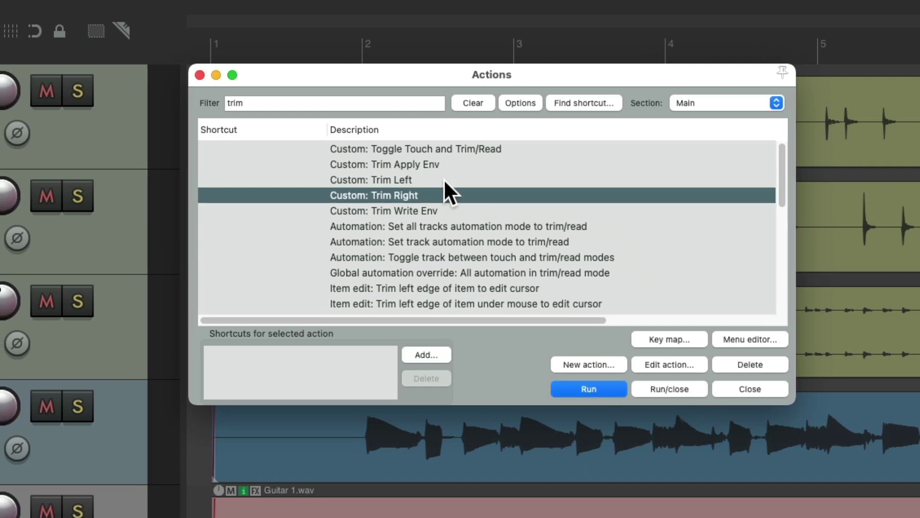
pyautogui.click(444, 180)
pyautogui.click(437, 353)
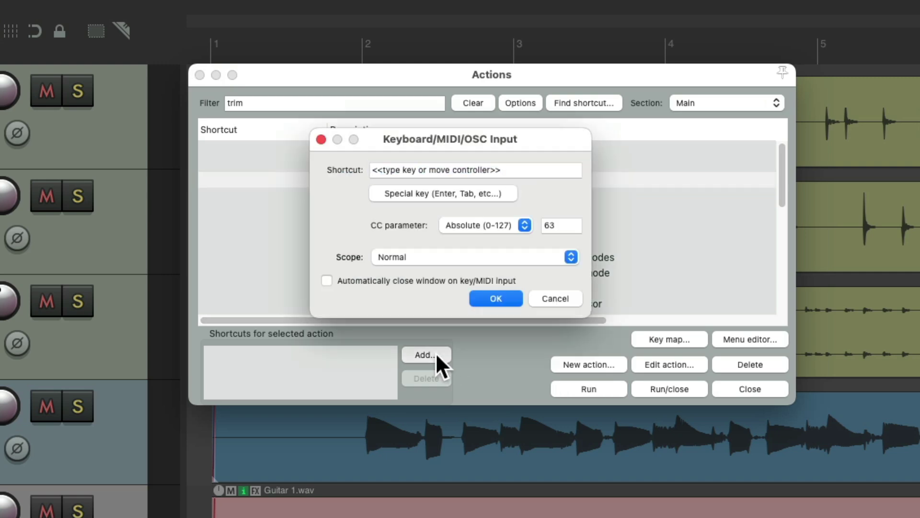
pyautogui.press('a')
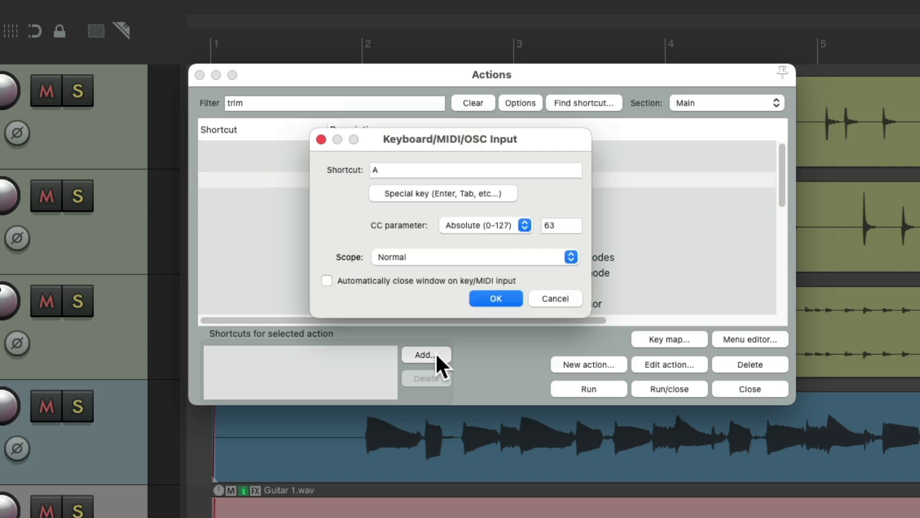
pyautogui.press('Return')
# Step: Assign the F key as the shortcut for Custom: Trim Right
pyautogui.click(426, 195)
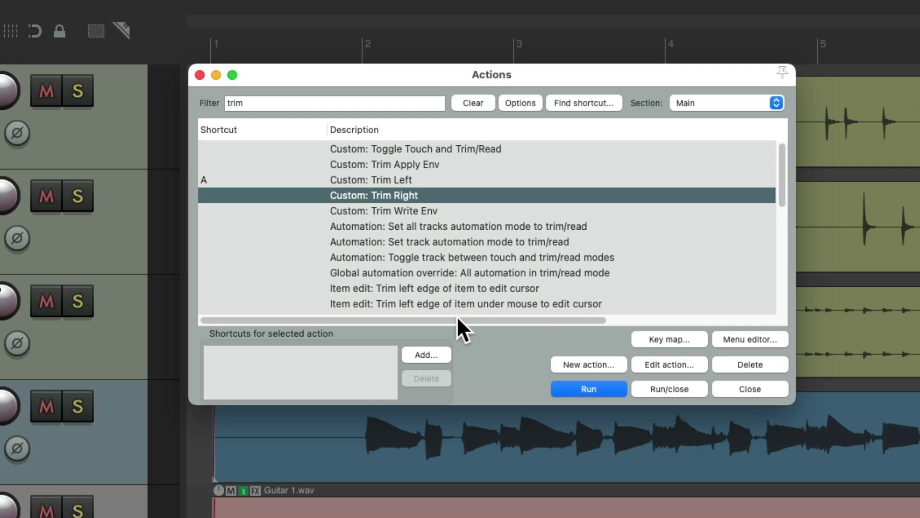
pyautogui.click(425, 355)
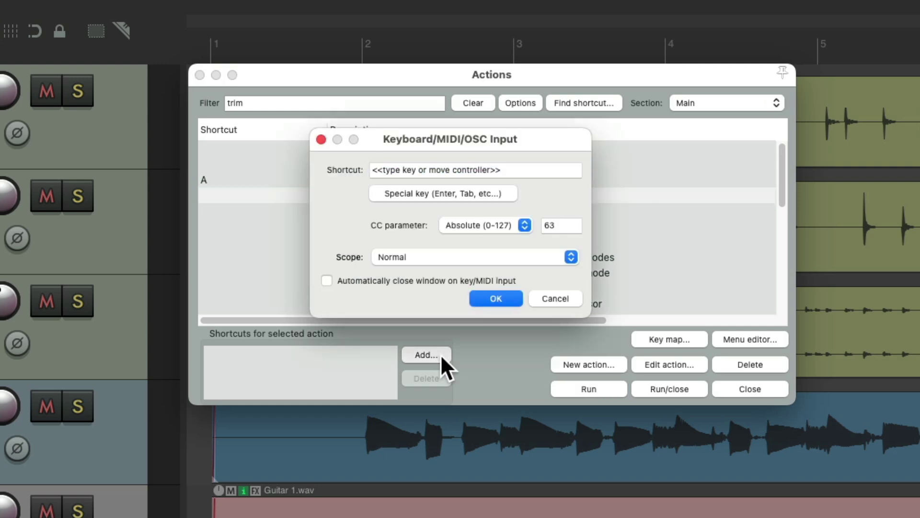
pyautogui.press('f')
pyautogui.press('Return')
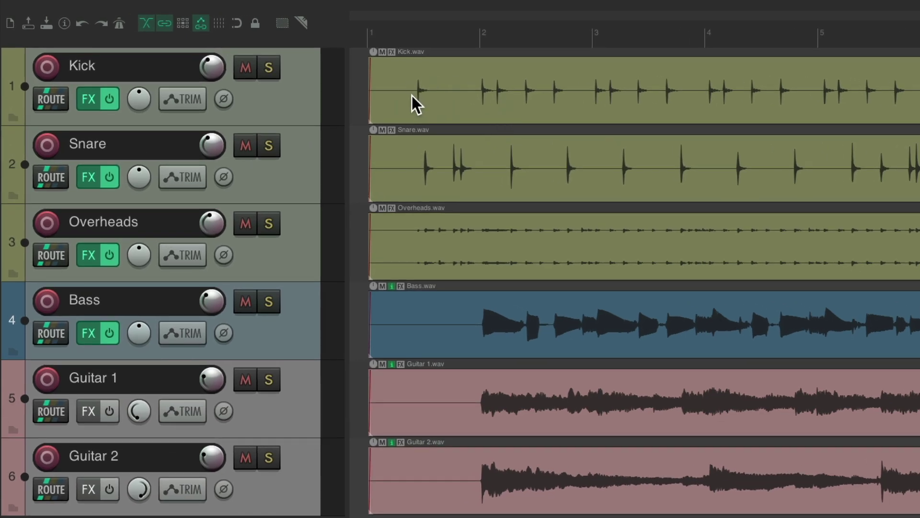
# Step: Trim the Kick, Snare, Overheads, Bass, Guitar 1 and Guitar 2 item starts to their first sound
pyautogui.press('f')
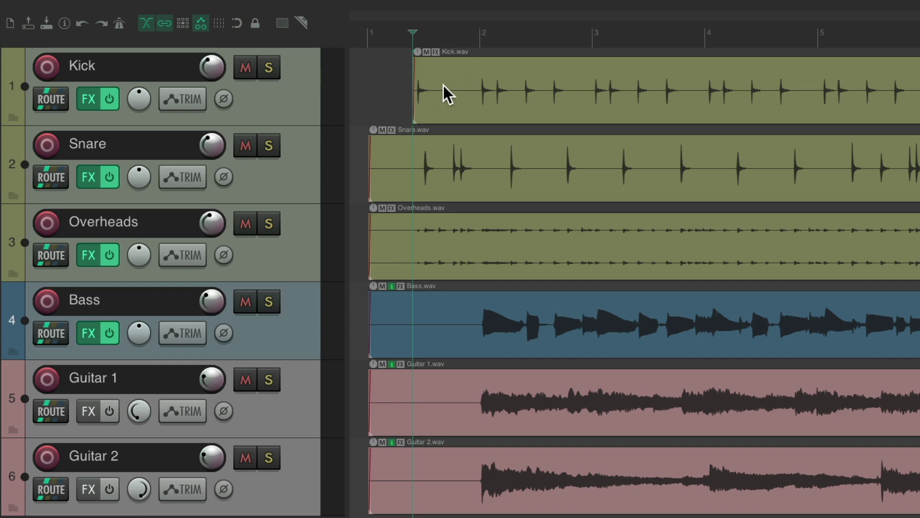
pyautogui.scroll(5, 404, 179)
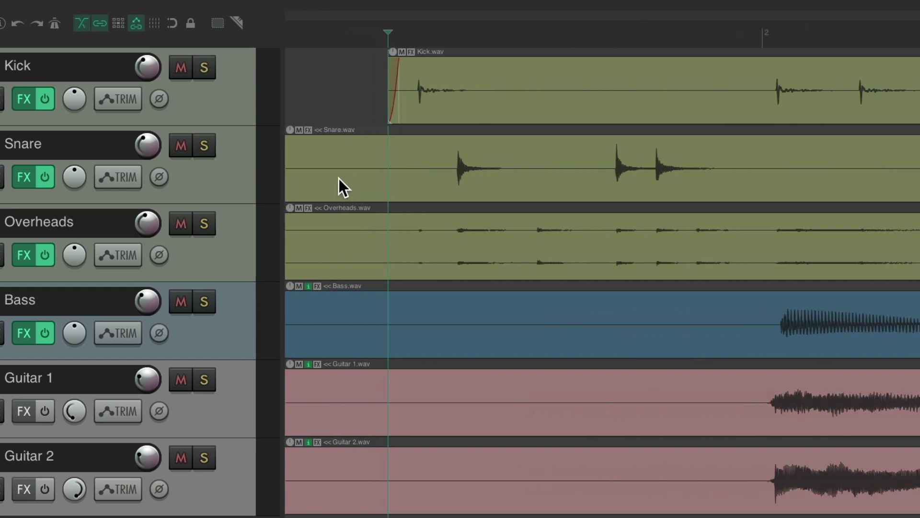
pyautogui.press('f')
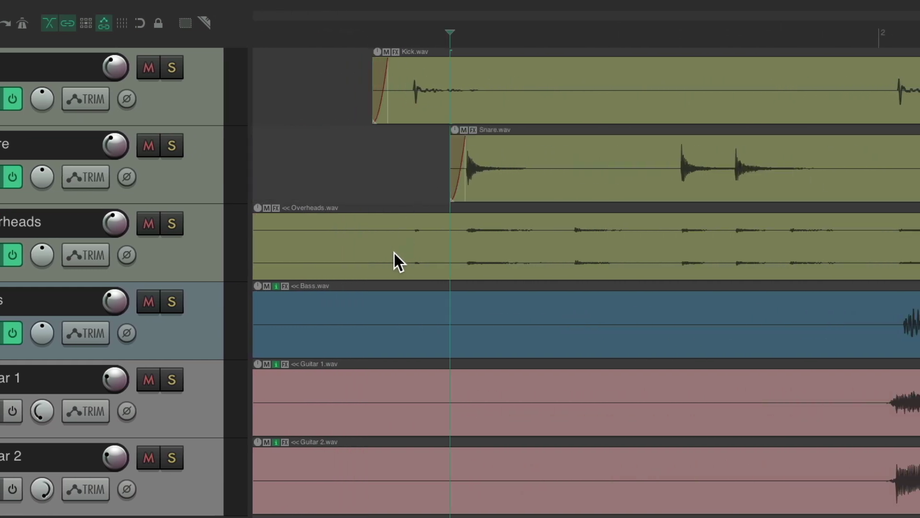
pyautogui.press('f')
pyautogui.hscroll(5, 446, 319)
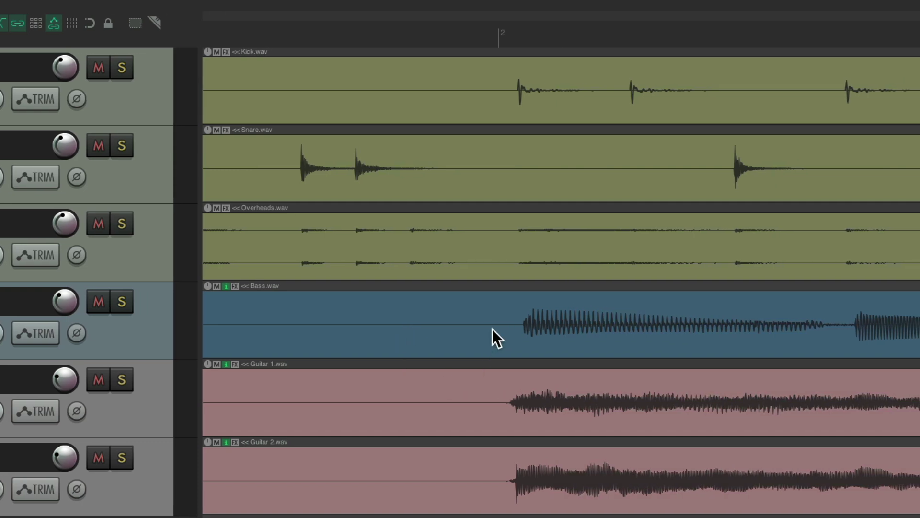
pyautogui.press('f')
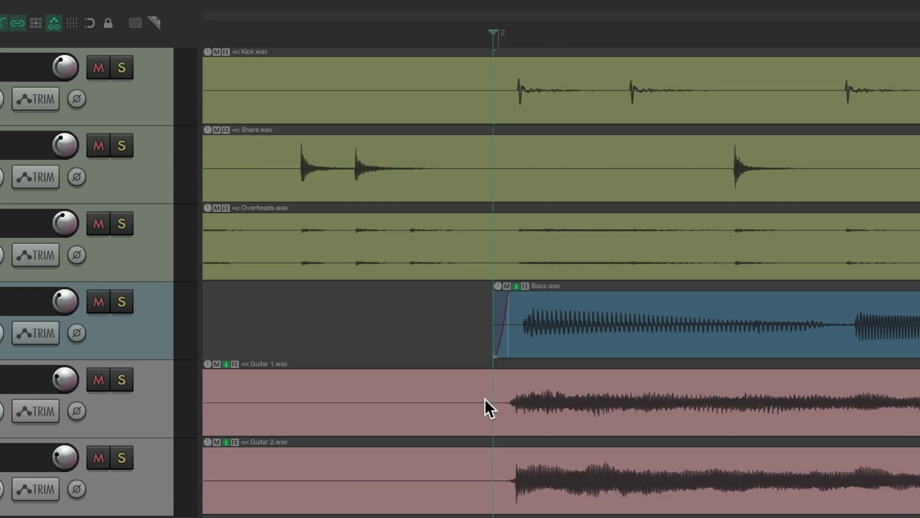
pyautogui.press('f')
pyautogui.press('f')
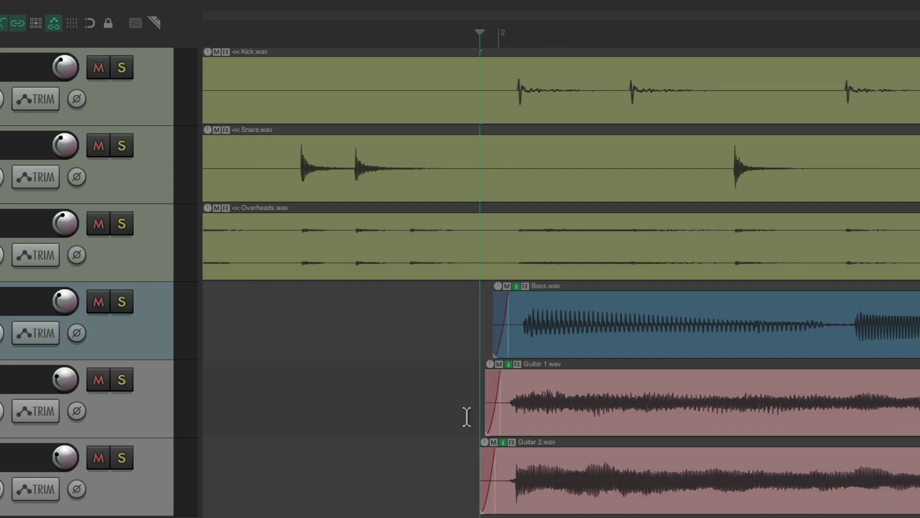
pyautogui.scroll(-10, 467, 416)
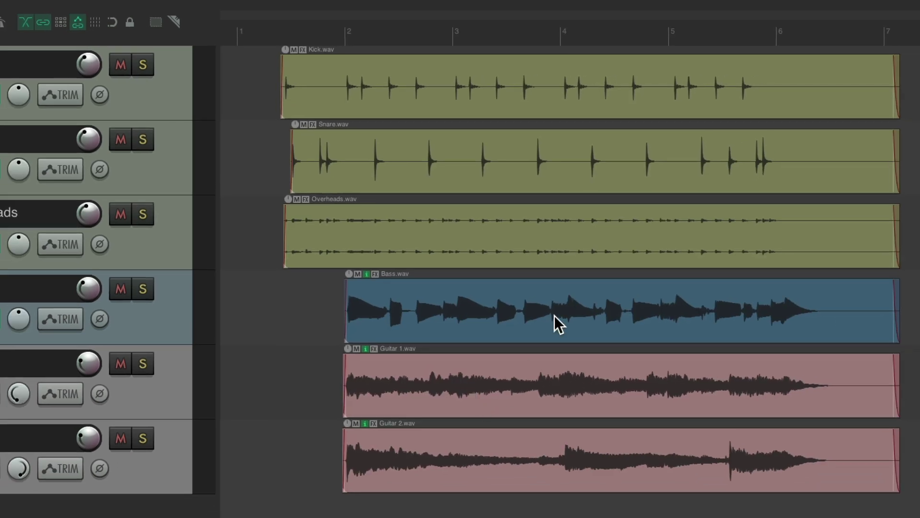
pyautogui.hscroll(4, 556, 216)
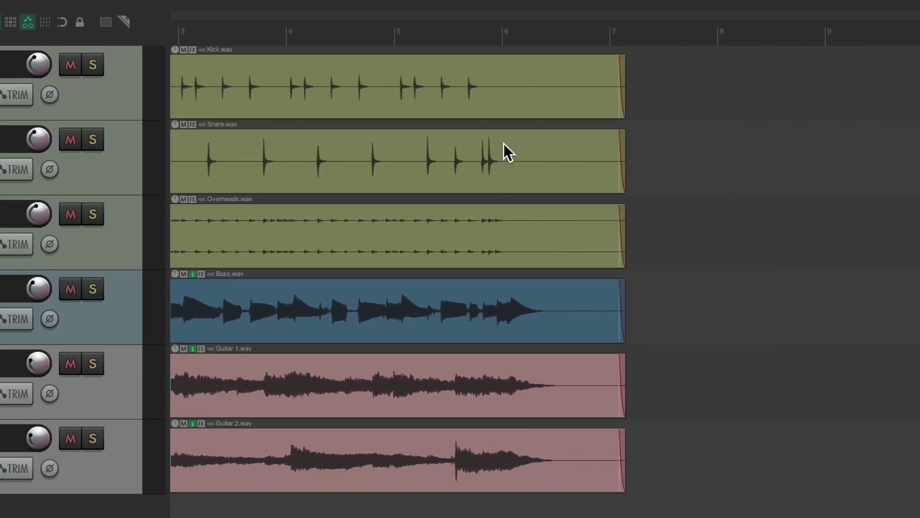
# Step: Trim all six items just after their last sound, then zoom out to show everything from bar 1
pyautogui.scroll(5, 498, 171)
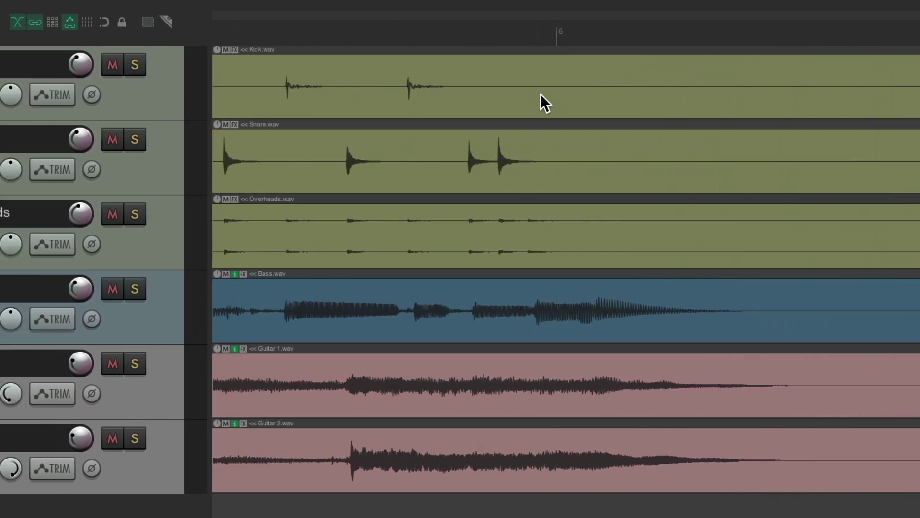
pyautogui.click(493, 94)
pyautogui.click(581, 154)
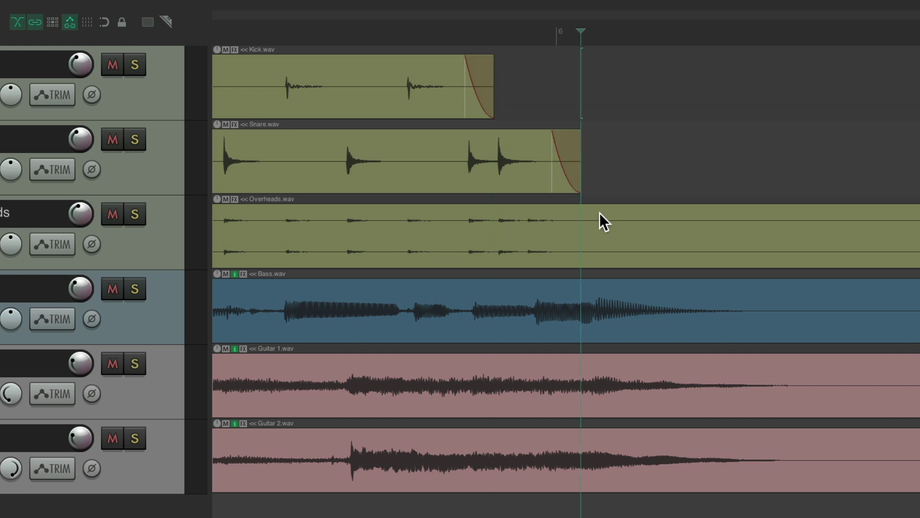
pyautogui.click(599, 217)
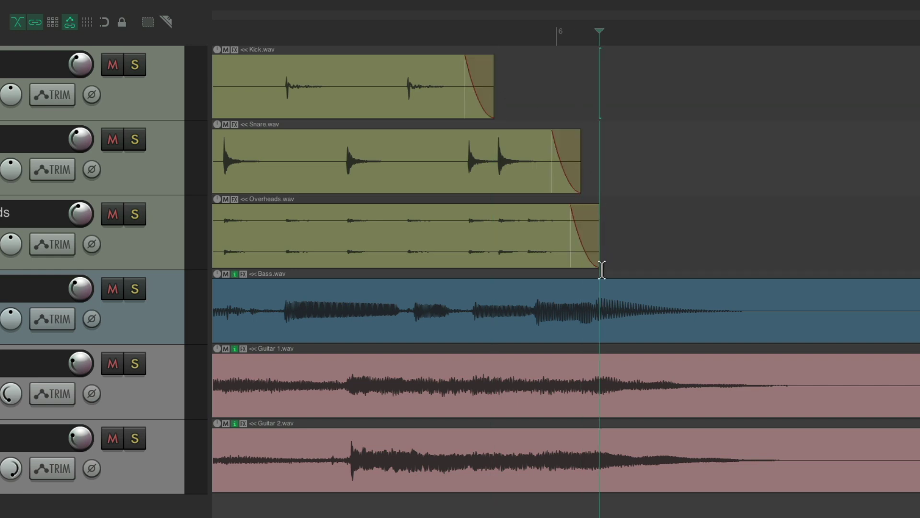
pyautogui.hscroll(5, 579, 343)
pyautogui.click(576, 319)
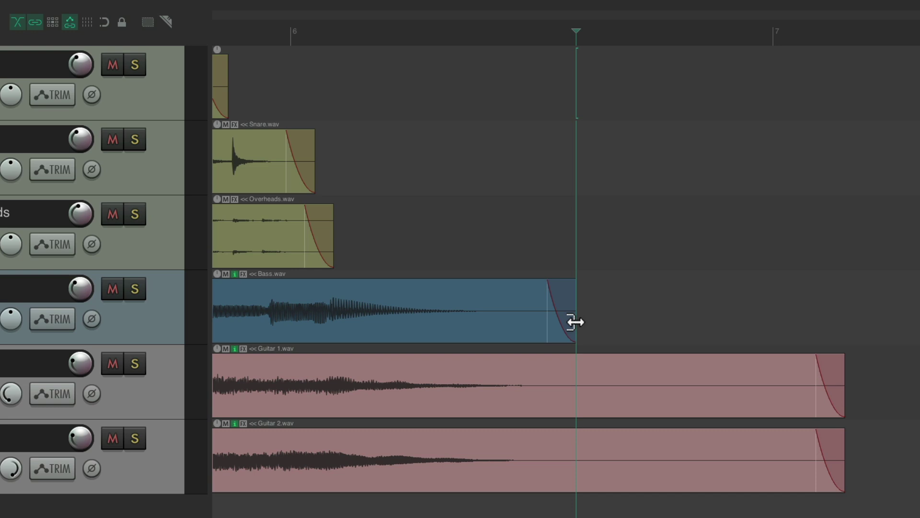
pyautogui.click(576, 387)
pyautogui.click(577, 448)
pyautogui.hotkey('ctrl', 'pagedown')
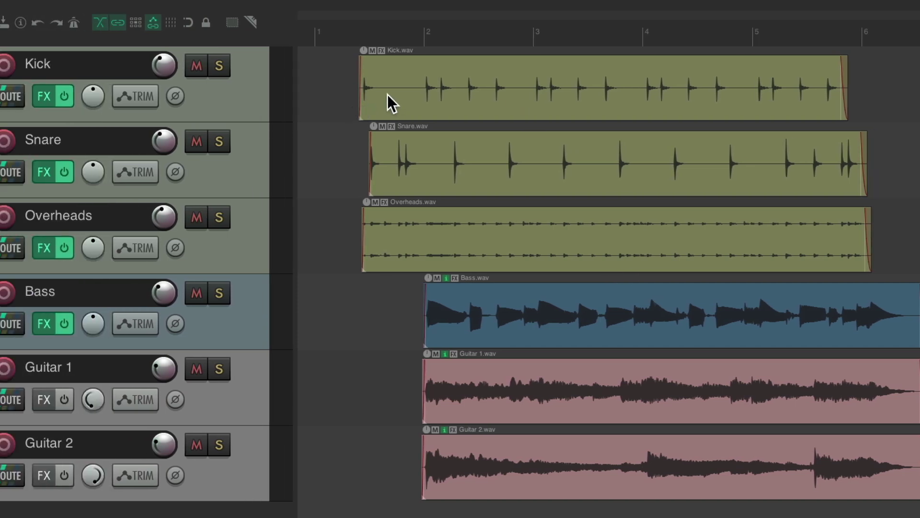
# Step: Split the Kick after its first hit and the Snare three times, trimming out silent gaps
pyautogui.press('s')
pyautogui.click(419, 89)
pyautogui.hotkey('alt', '[')
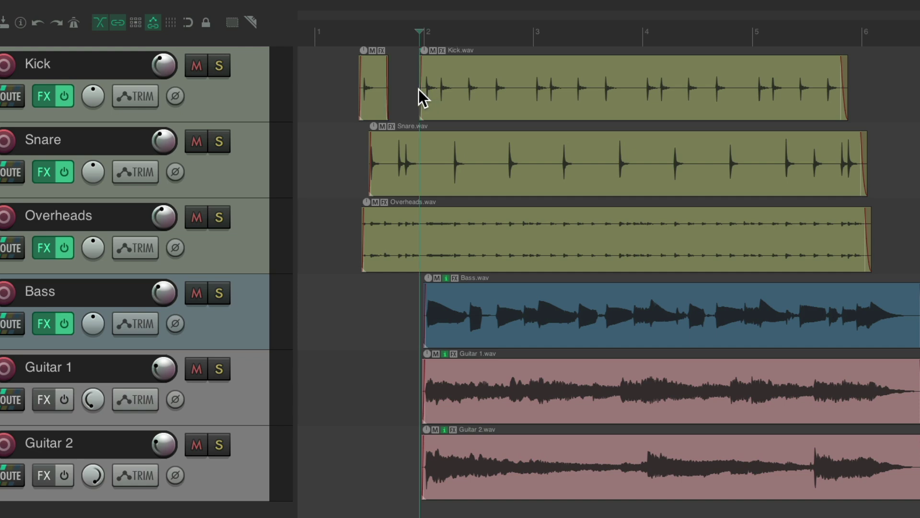
pyautogui.press('s')
pyautogui.click(497, 167)
pyautogui.hotkey('alt', '[')
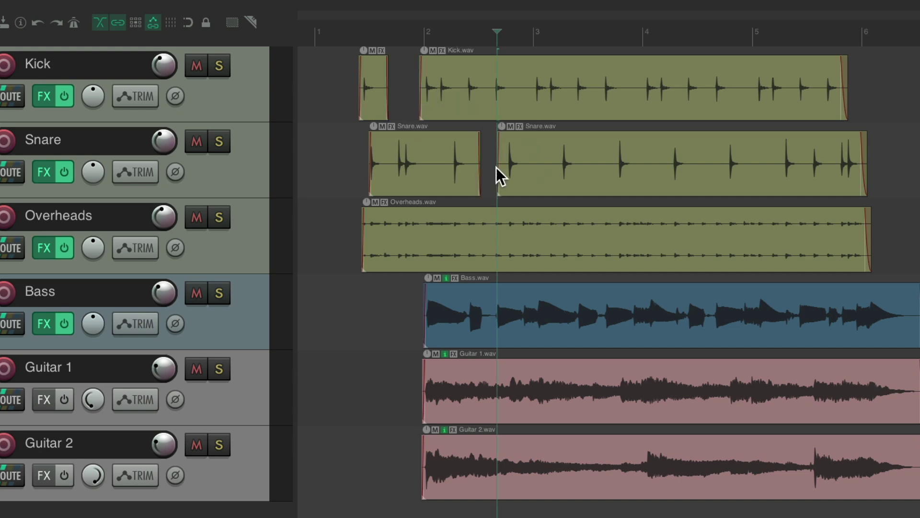
pyautogui.press('s')
pyautogui.click(549, 168)
pyautogui.hotkey('alt', '[')
pyautogui.press('s')
pyautogui.click(599, 173)
pyautogui.hotkey('alt', '[')
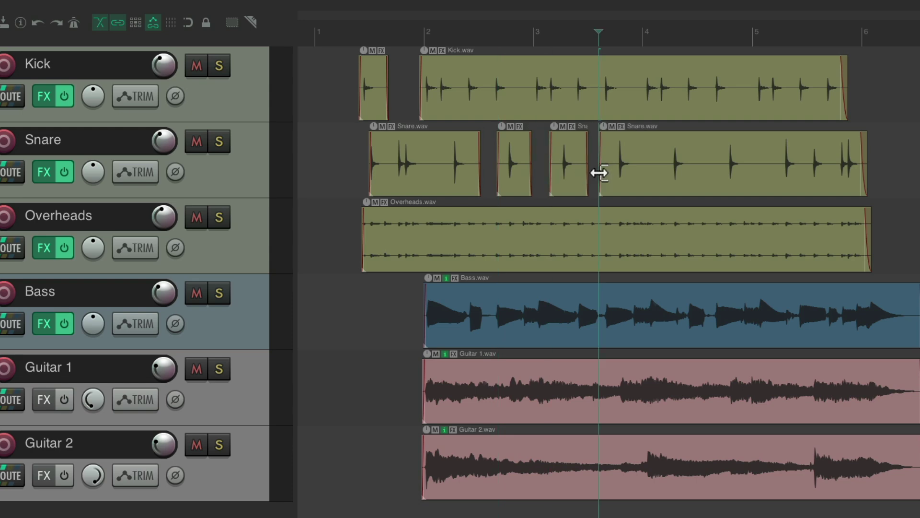
# Step: Continue splitting Kick twice and Snare three times, trimming each piece to start at its hit
pyautogui.press('s')
pyautogui.click(530, 98)
pyautogui.hotkey('alt', '[')
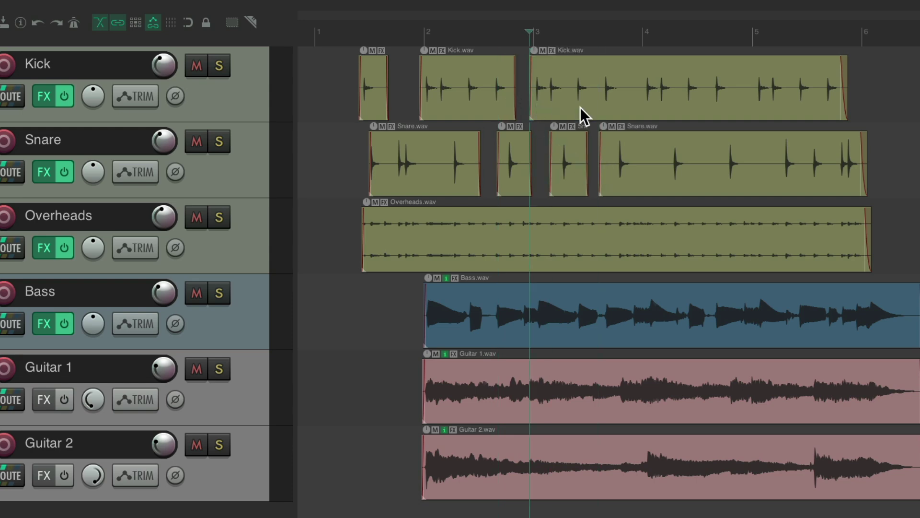
pyautogui.press('s')
pyautogui.click(636, 92)
pyautogui.hotkey('alt', '[')
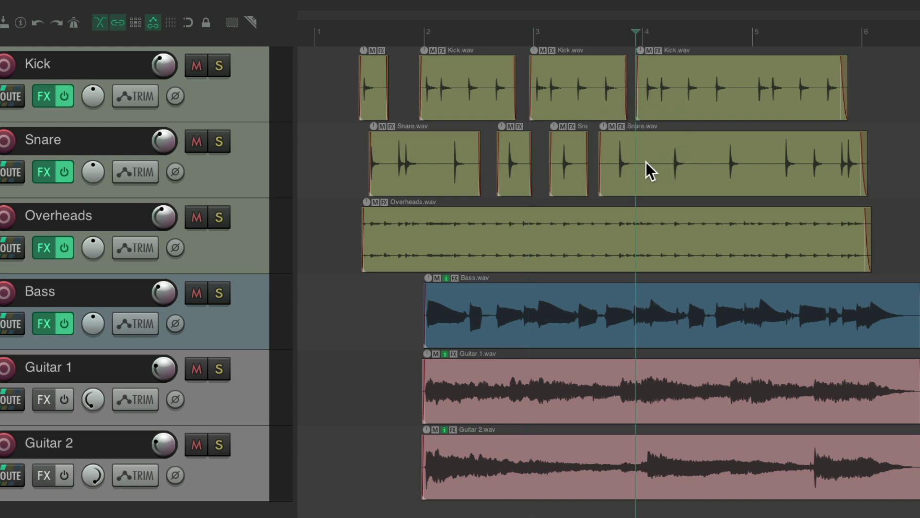
pyautogui.press('s')
pyautogui.click(653, 165)
pyautogui.hotkey('alt', '[')
pyautogui.press('s')
pyautogui.click(720, 165)
pyautogui.hotkey('alt', '[')
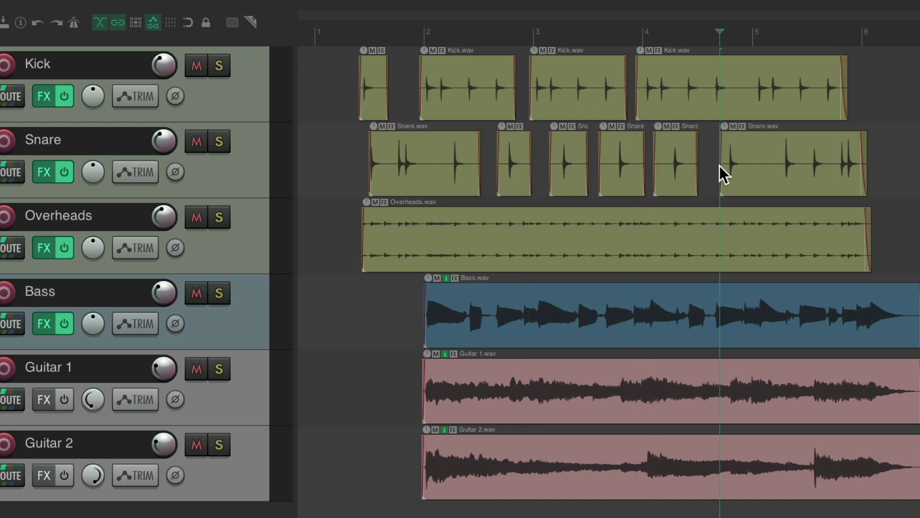
pyautogui.press('s')
pyautogui.click(773, 166)
pyautogui.hotkey('alt', '[')
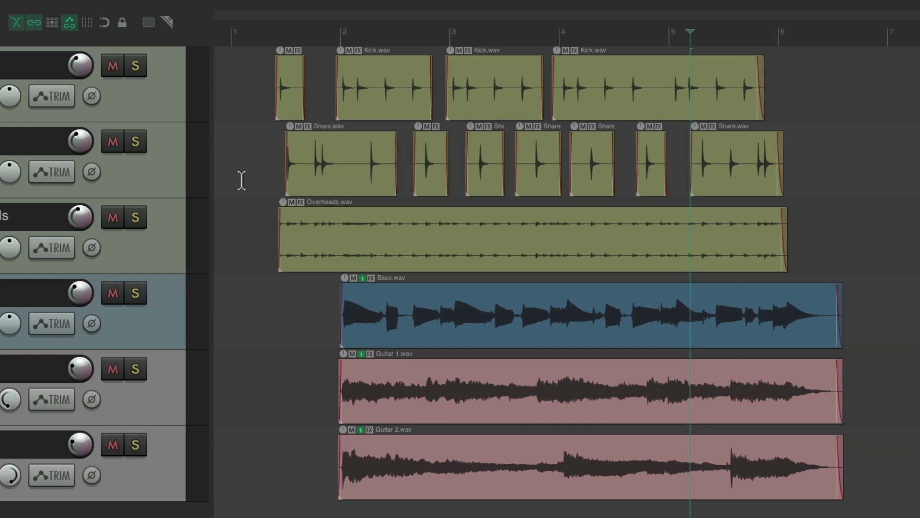
# Step: Undo the splits, then trim each of the six items' starts to its first sound
pyautogui.hotkey('ctrl', 'z')
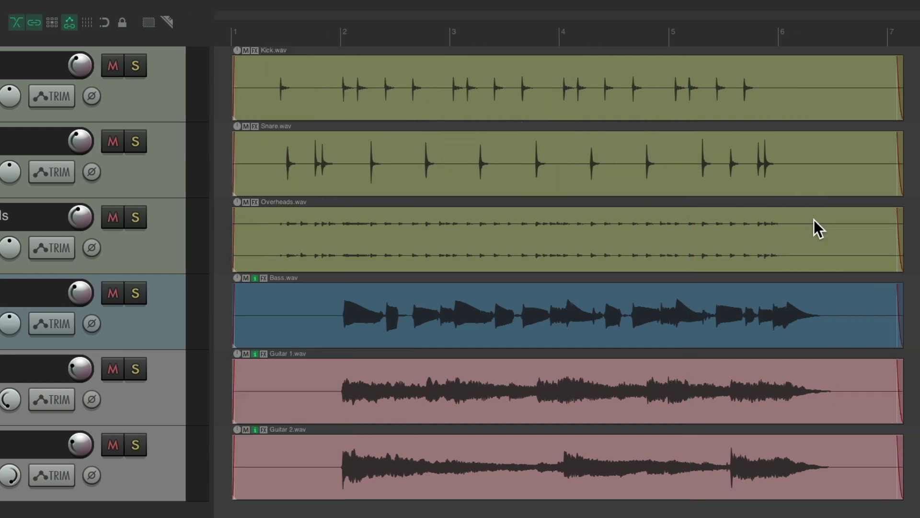
pyautogui.moveTo(233, 96); pyautogui.dragTo(272, 91)
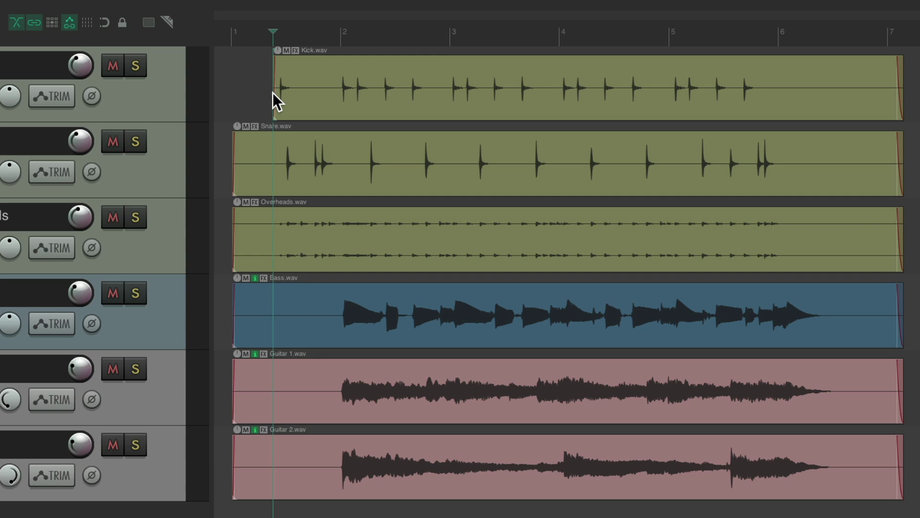
pyautogui.moveTo(233, 163); pyautogui.dragTo(276, 163)
pyautogui.moveTo(234, 239); pyautogui.dragTo(264, 254)
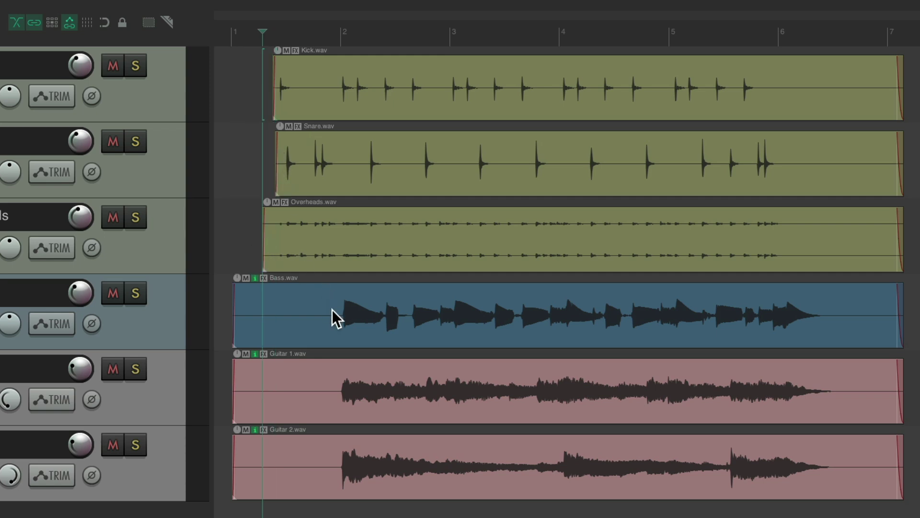
pyautogui.click(334, 312)
pyautogui.press('[')
pyautogui.click(327, 403)
pyautogui.press('[')
pyautogui.click(330, 469)
pyautogui.press('[')
pyautogui.click(274, 259)
pyautogui.press('[')
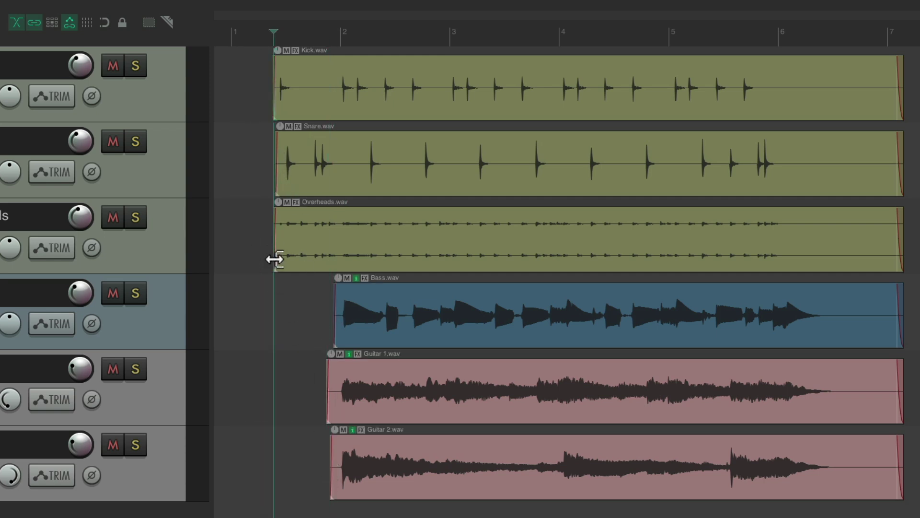
pyautogui.click(335, 396)
pyautogui.press('[')
# Step: Trim the silent tails off the Kick, Snare, Overheads, Bass, Guitar 1 and Guitar 2 items
pyautogui.click(798, 88)
pyautogui.press(']')
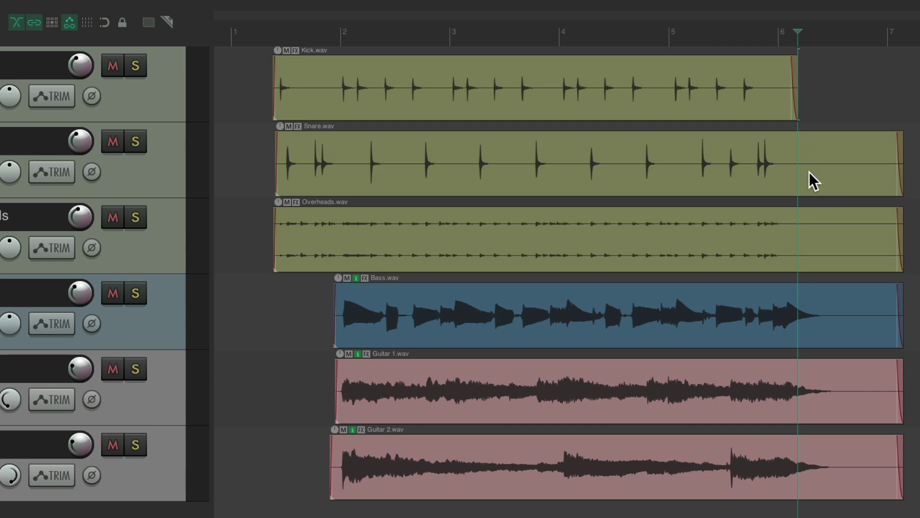
pyautogui.click(808, 177)
pyautogui.press(']')
pyautogui.click(817, 239)
pyautogui.press(']')
pyautogui.click(832, 315)
pyautogui.press(']')
pyautogui.click(849, 389)
pyautogui.press(']')
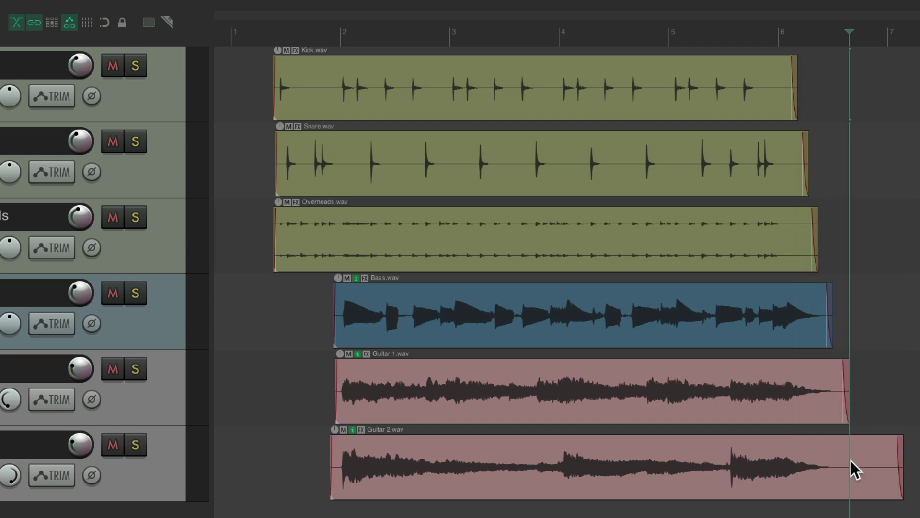
pyautogui.click(851, 463)
pyautogui.press(']')
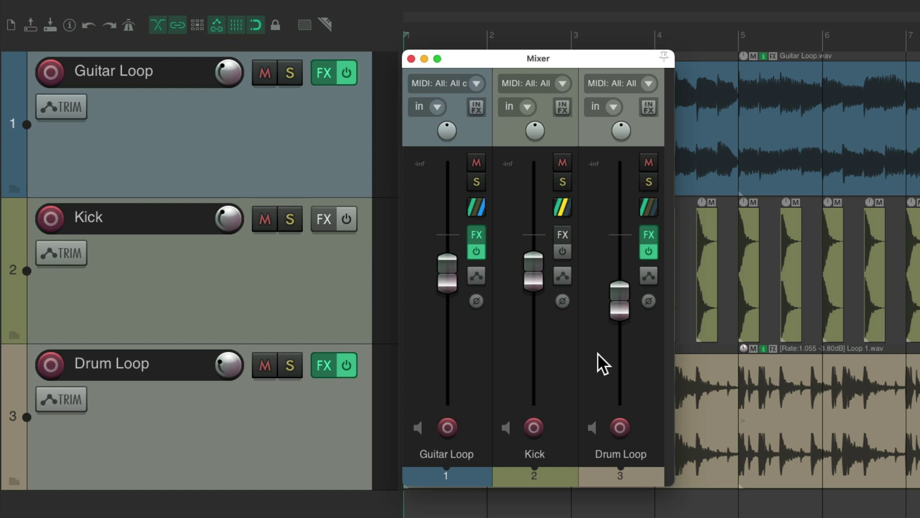
# Step: Play the loop project and toggle Kick and Drum Loop mutes, leaving both unmuted
pyautogui.press('space')
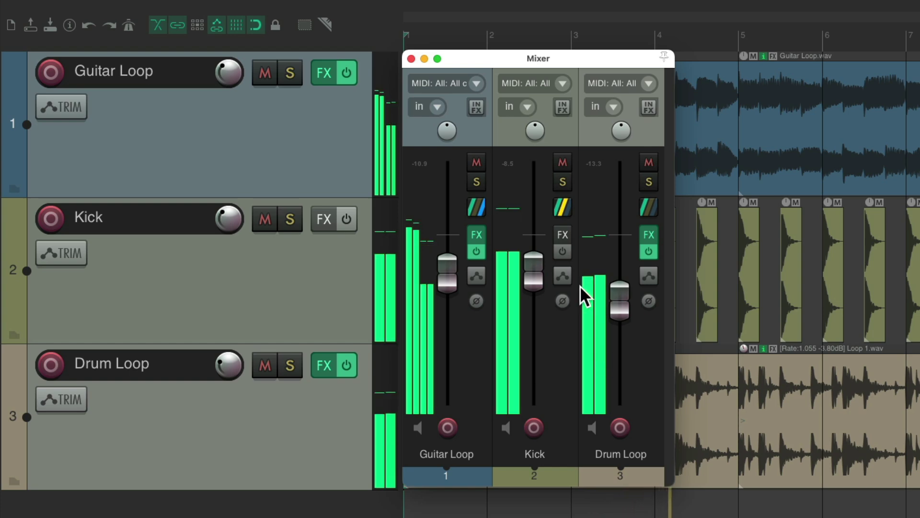
pyautogui.click(562, 163)
pyautogui.click(648, 163)
pyautogui.click(648, 163)
pyautogui.click(562, 163)
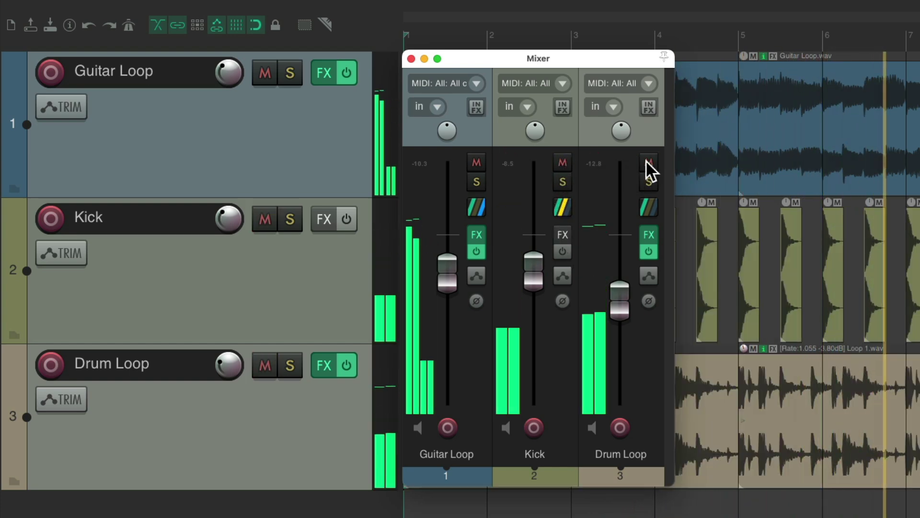
pyautogui.click(648, 162)
pyautogui.click(646, 162)
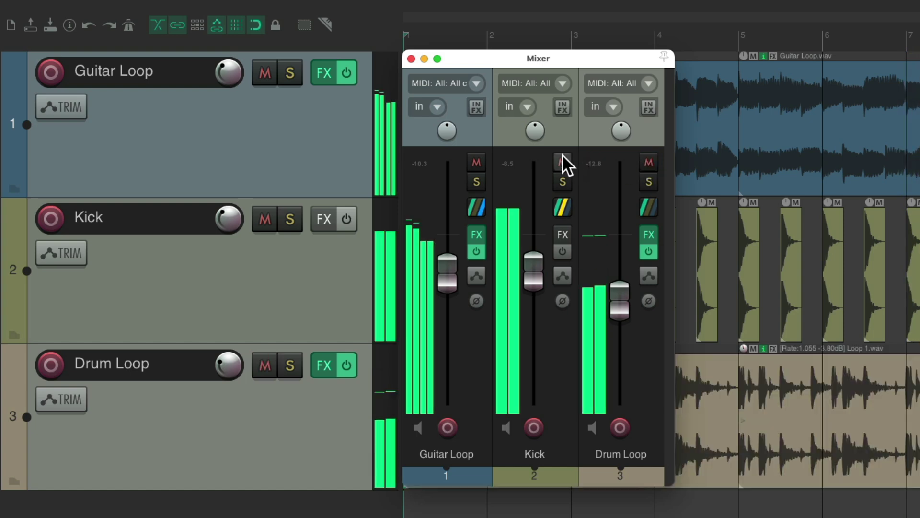
pyautogui.click(560, 161)
pyautogui.click(561, 161)
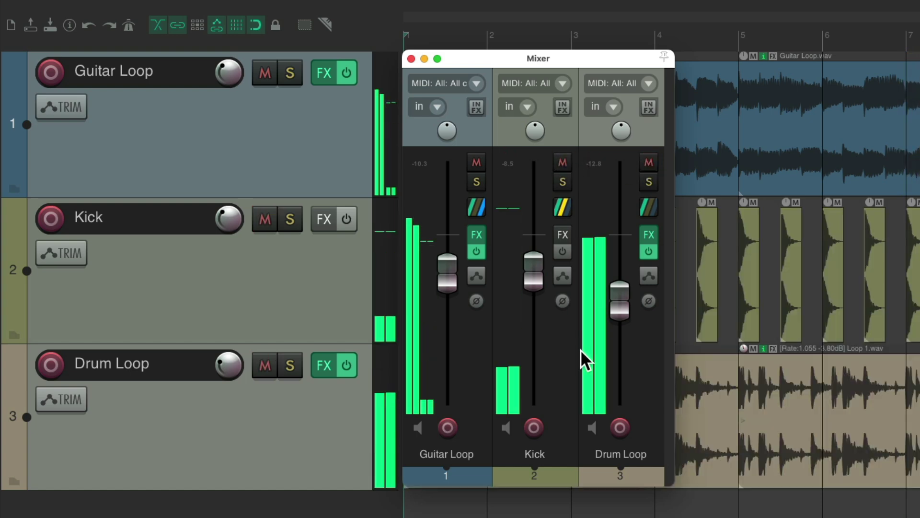
pyautogui.press('space')
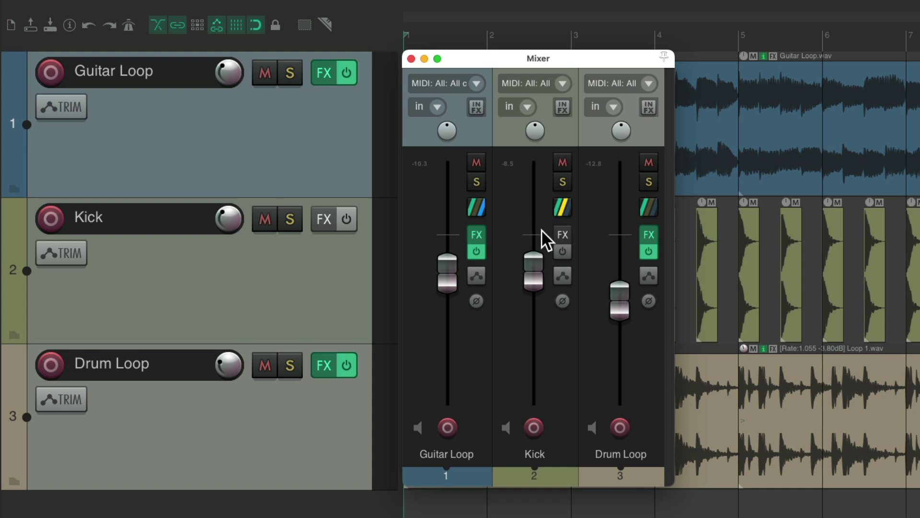
pyautogui.click(476, 181)
pyautogui.press('space')
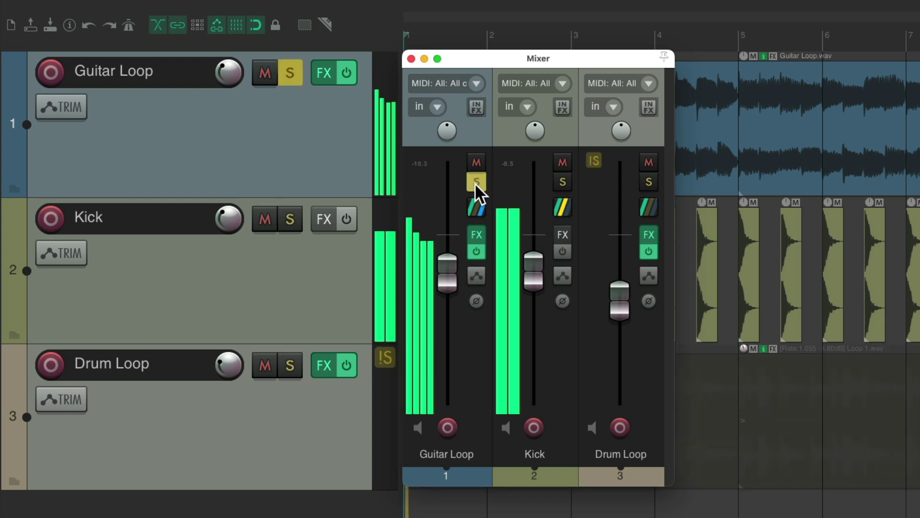
pyautogui.press('space')
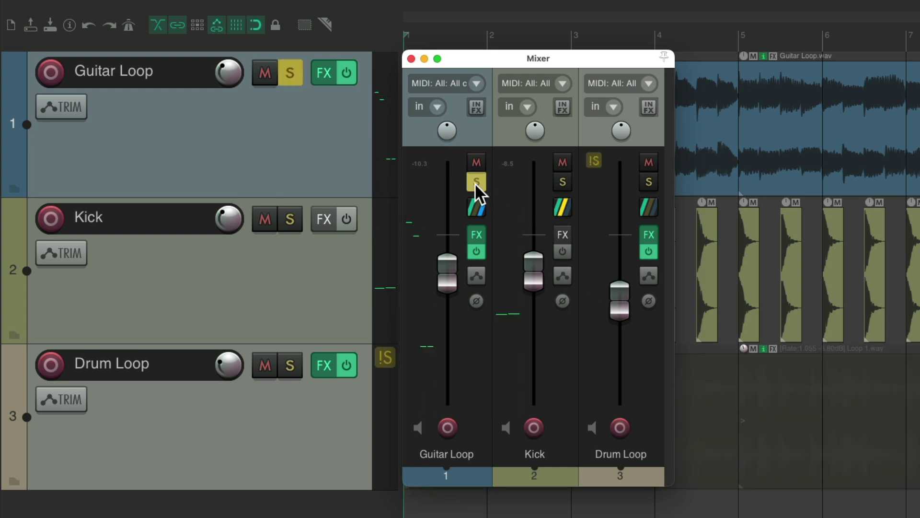
pyautogui.click(476, 182)
pyautogui.click(562, 181)
pyautogui.press('space')
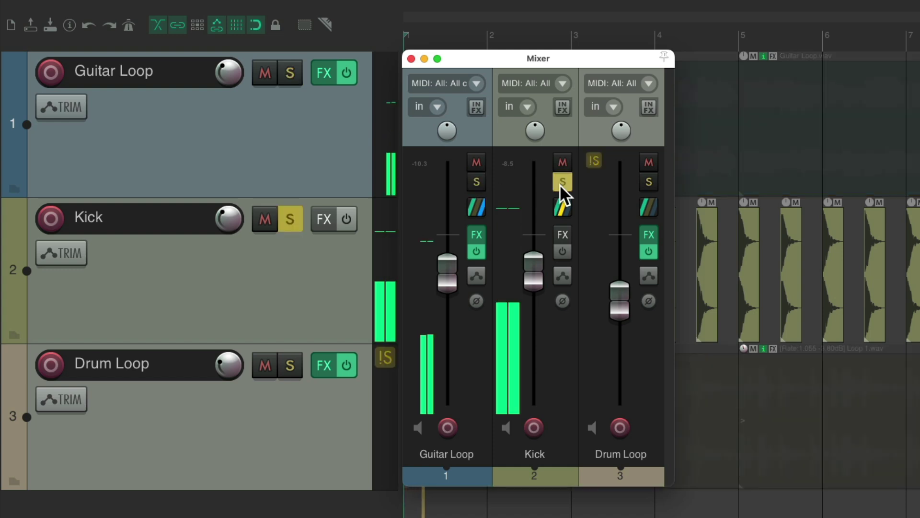
pyautogui.click(561, 182)
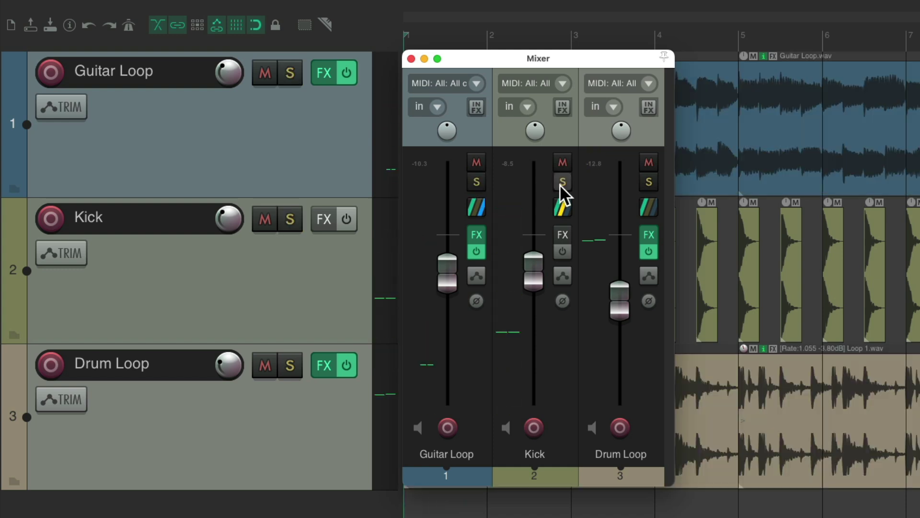
pyautogui.click(649, 182)
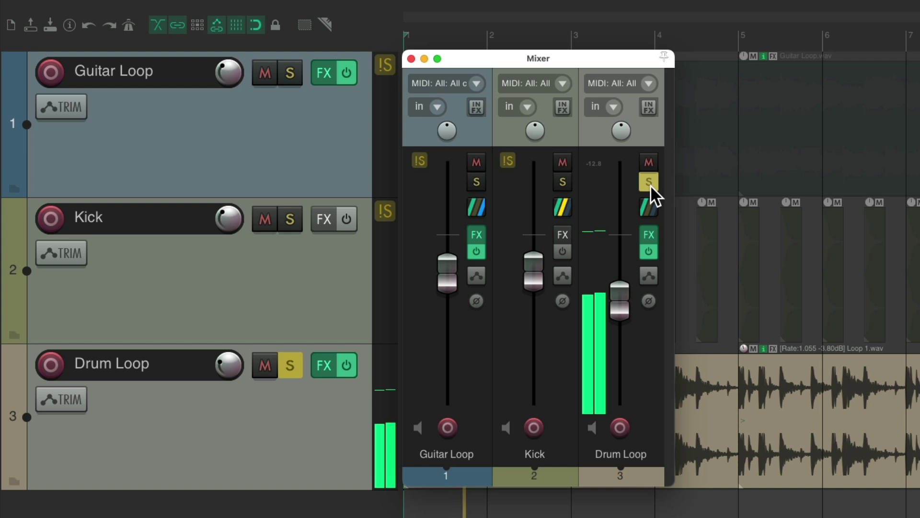
pyautogui.press('space')
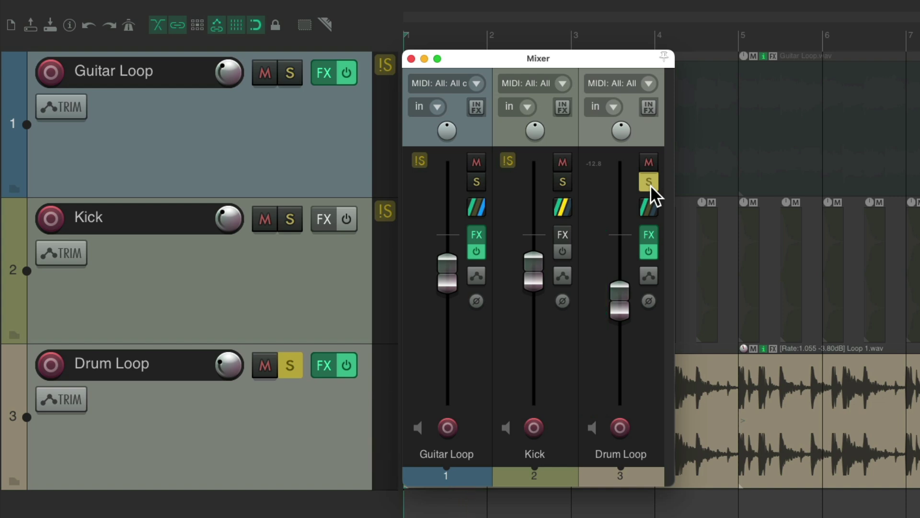
pyautogui.click(651, 185)
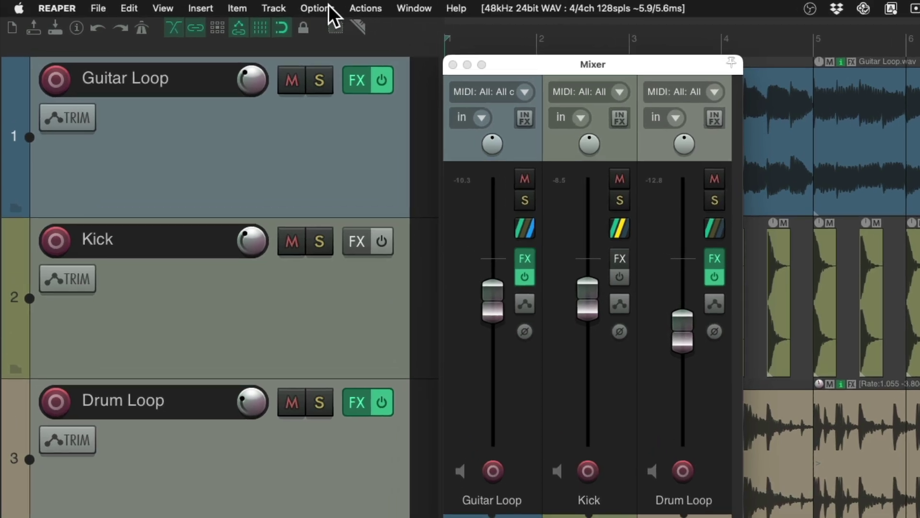
# Step: Enable 'Solo in front' from the Options menu
pyautogui.click(328, 7)
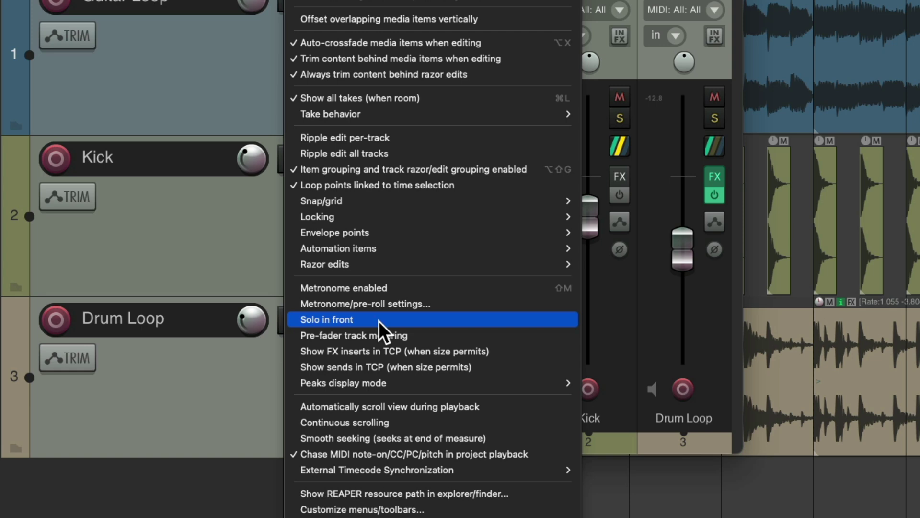
pyautogui.click(379, 321)
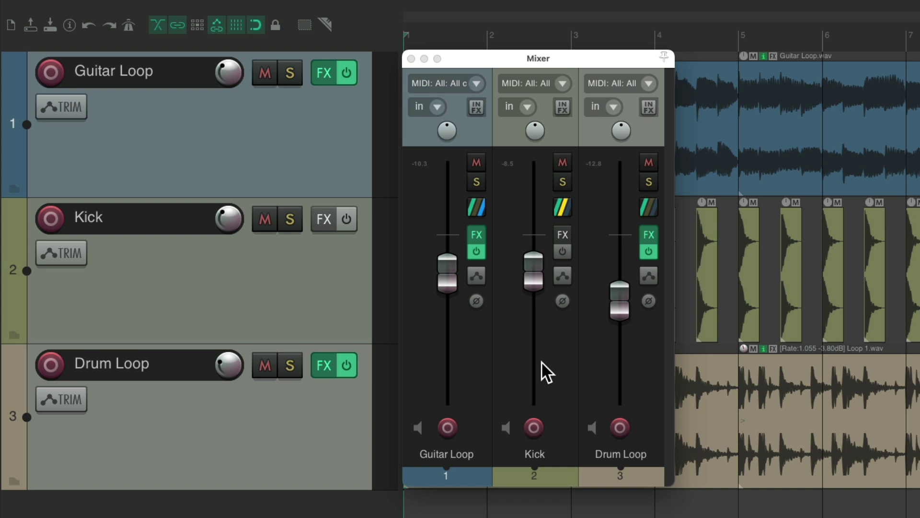
# Step: Solo the Kick track and play back to hear the other tracks dimmed
pyautogui.click(562, 182)
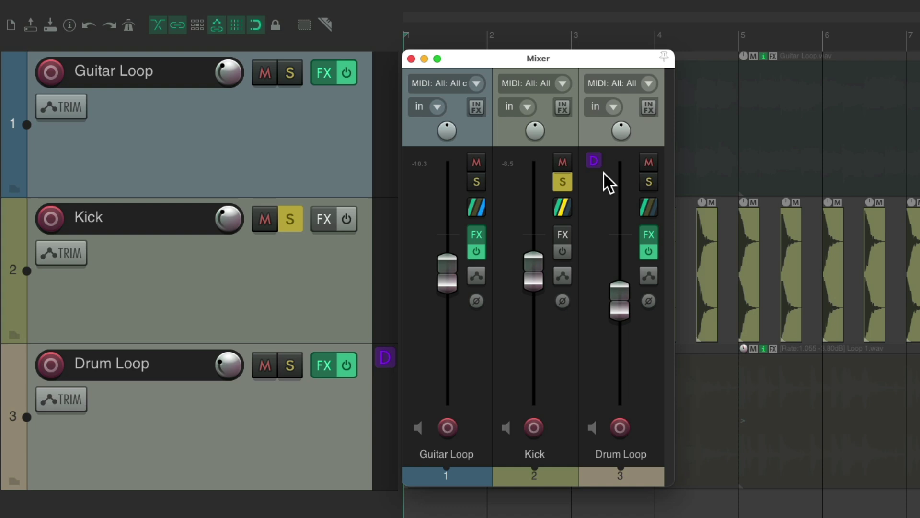
pyautogui.press('space')
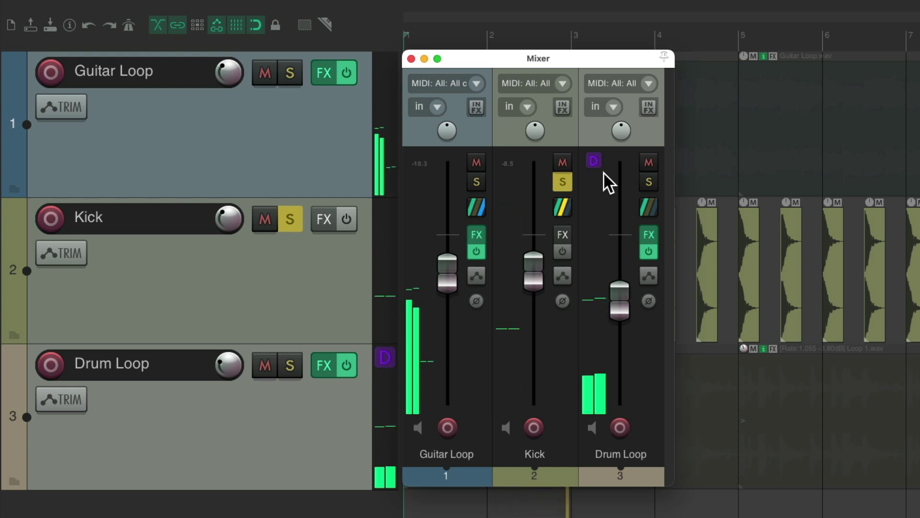
pyautogui.press('space')
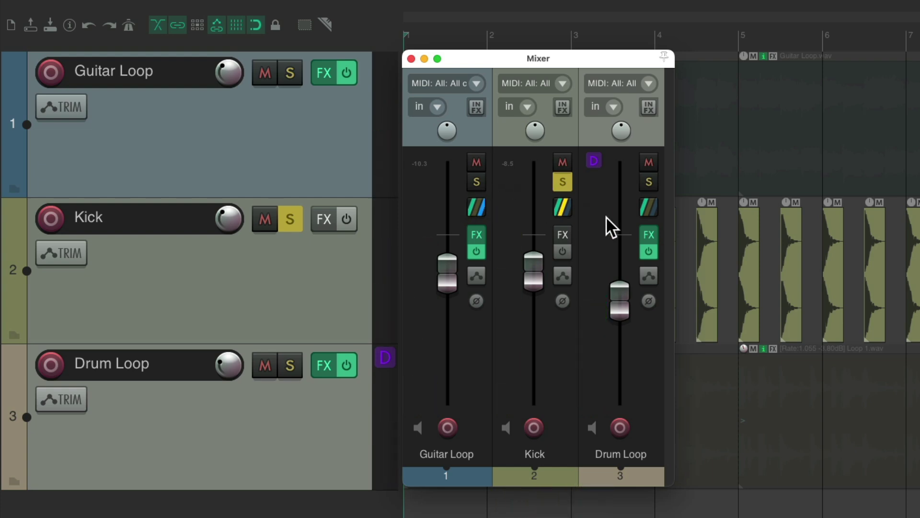
pyautogui.press('space')
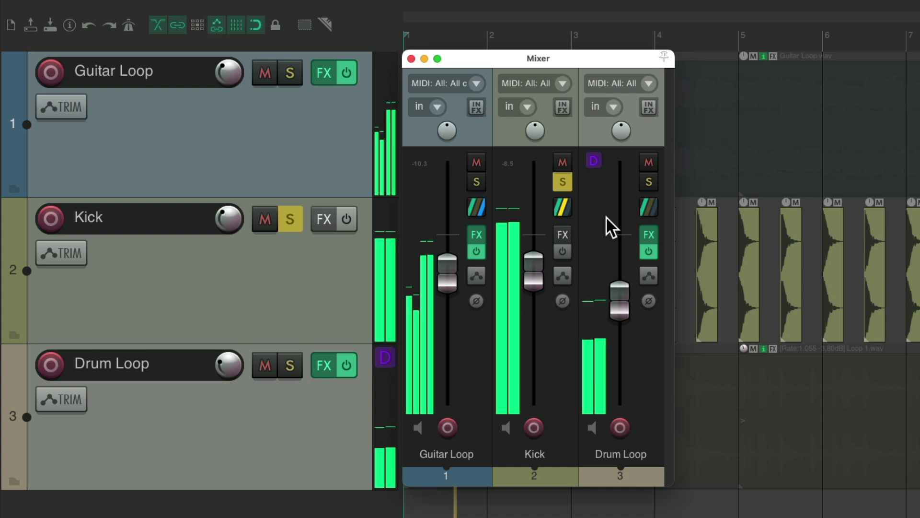
# Step: Move the solo from Kick to Drum Loop and play it back, then stop
pyautogui.click(563, 183)
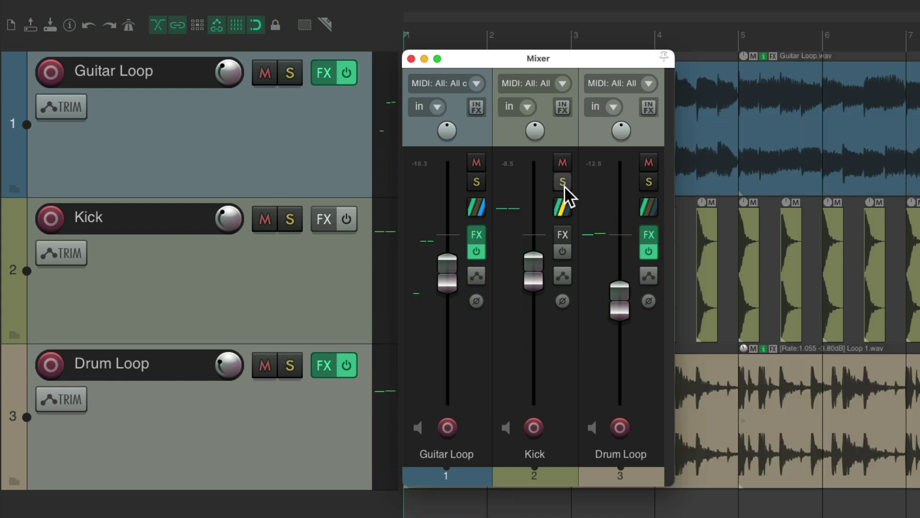
pyautogui.click(648, 184)
pyautogui.press('space')
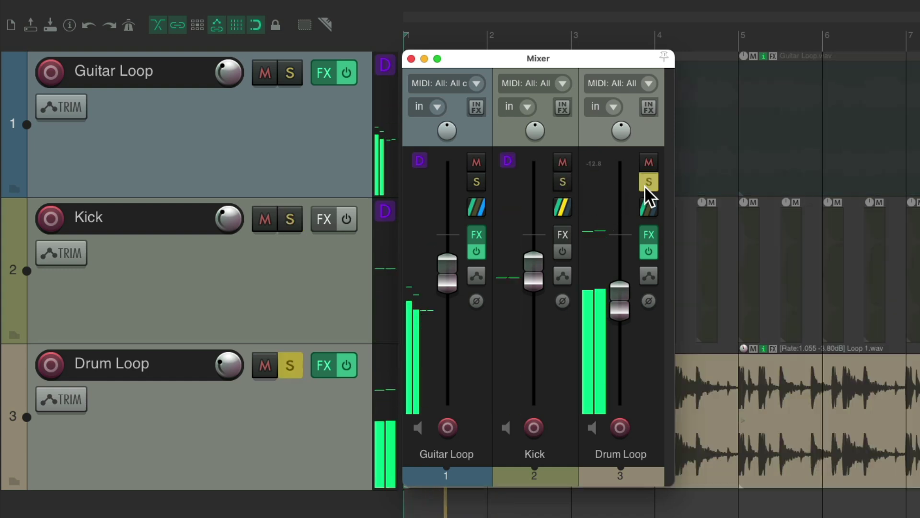
pyautogui.press('space')
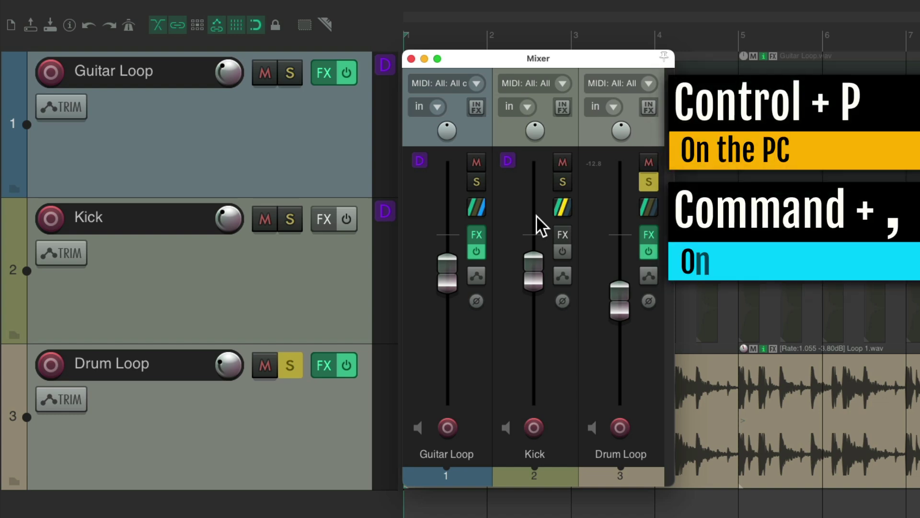
# Step: In Preferences > Audio > Mute/Solo, change solo in front dimming from -18 dB to -8 dB
pyautogui.press('super+comma')
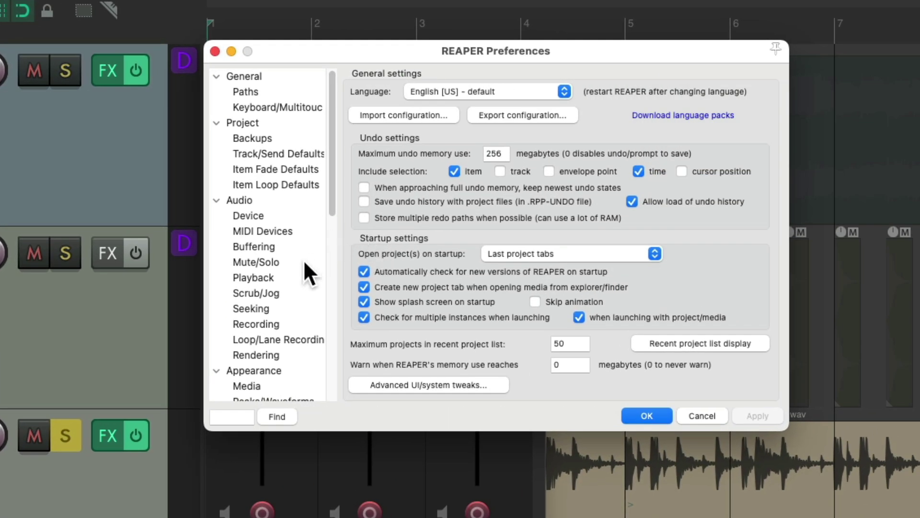
pyautogui.click(304, 263)
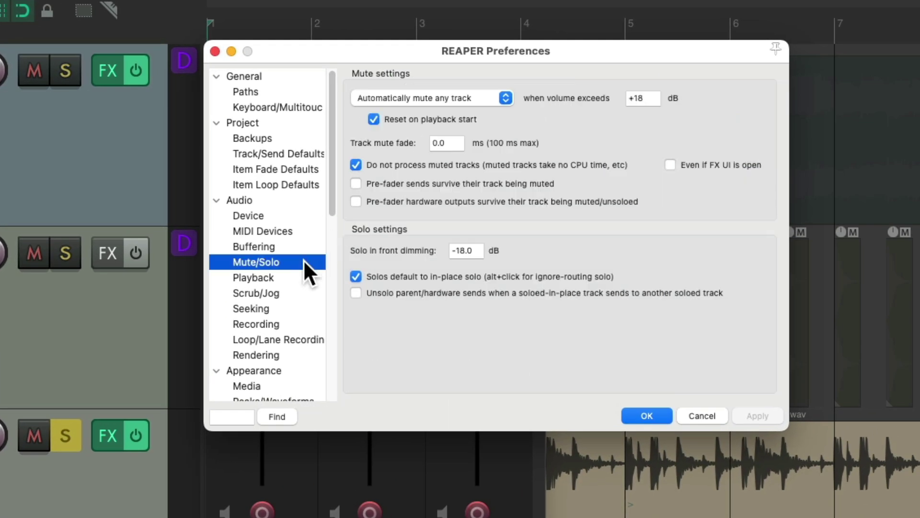
pyautogui.doubleClick(468, 252)
pyautogui.write('8')
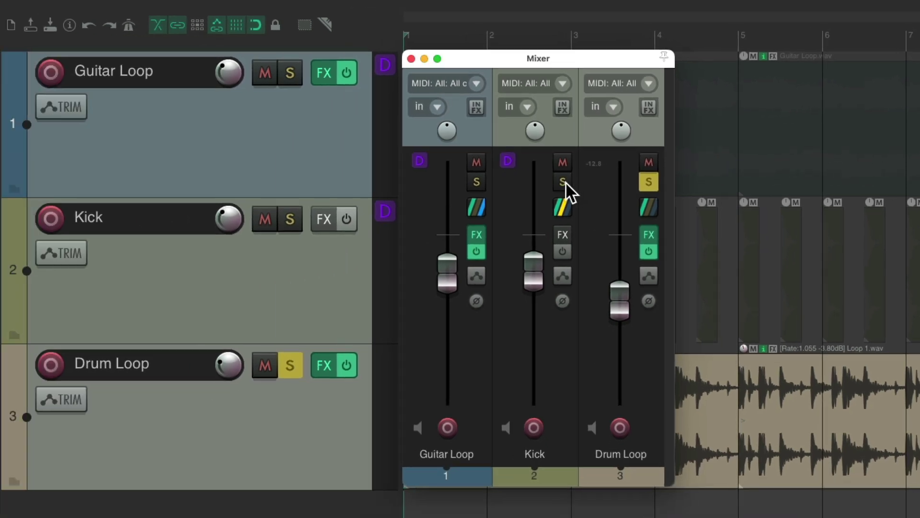
pyautogui.click(563, 181)
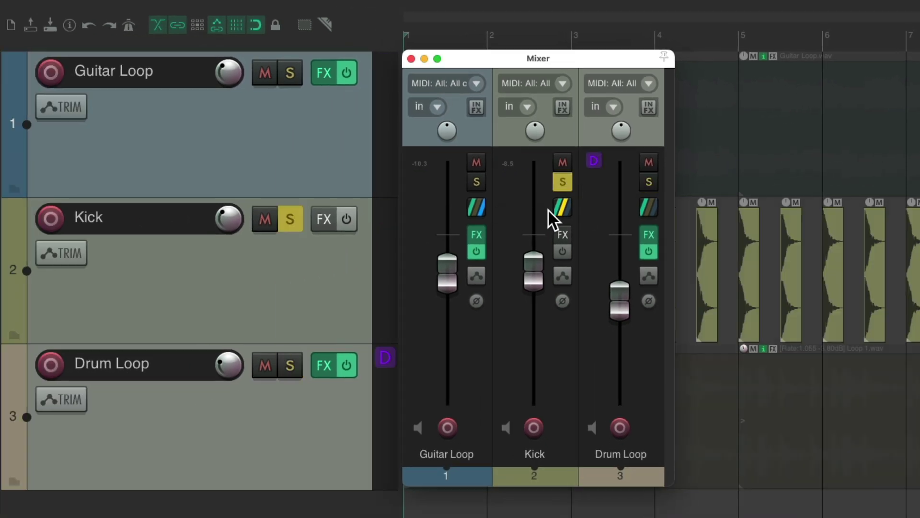
pyautogui.press('space')
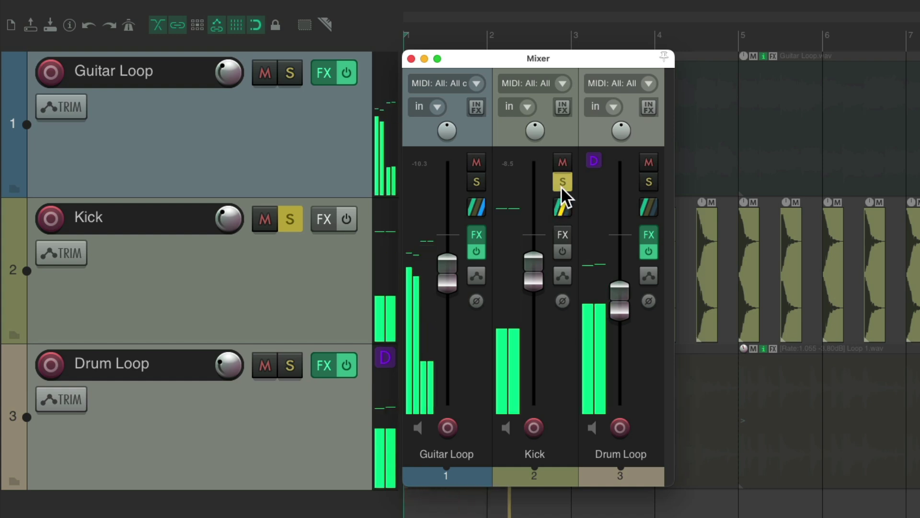
pyautogui.click(561, 186)
pyautogui.click(560, 186)
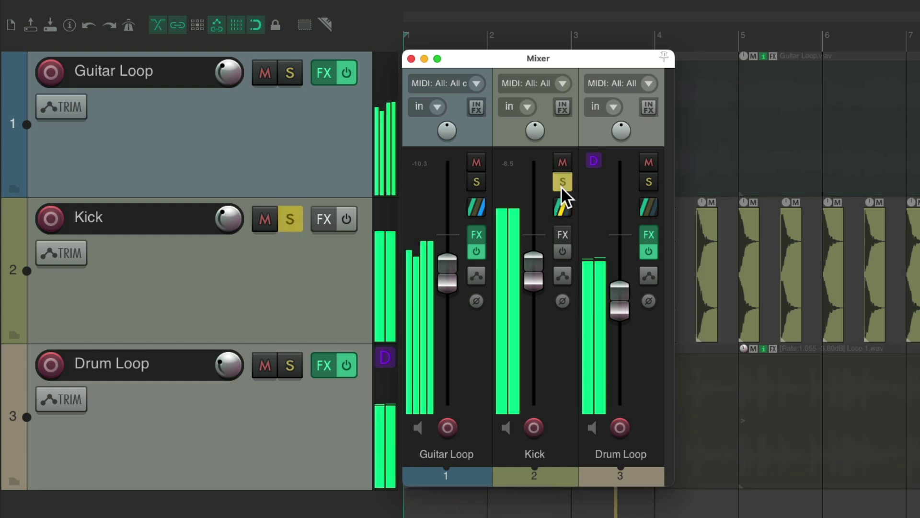
pyautogui.press('space')
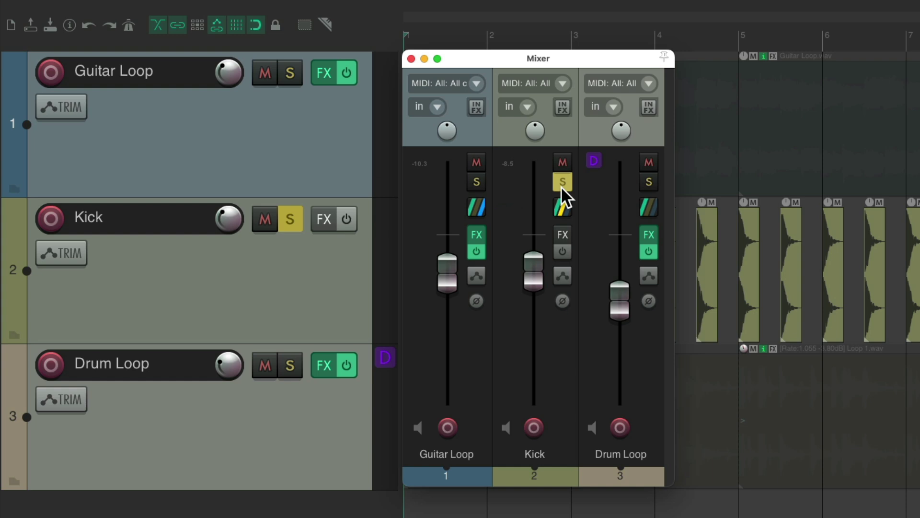
pyautogui.click(561, 186)
pyautogui.click(646, 185)
pyautogui.press('space')
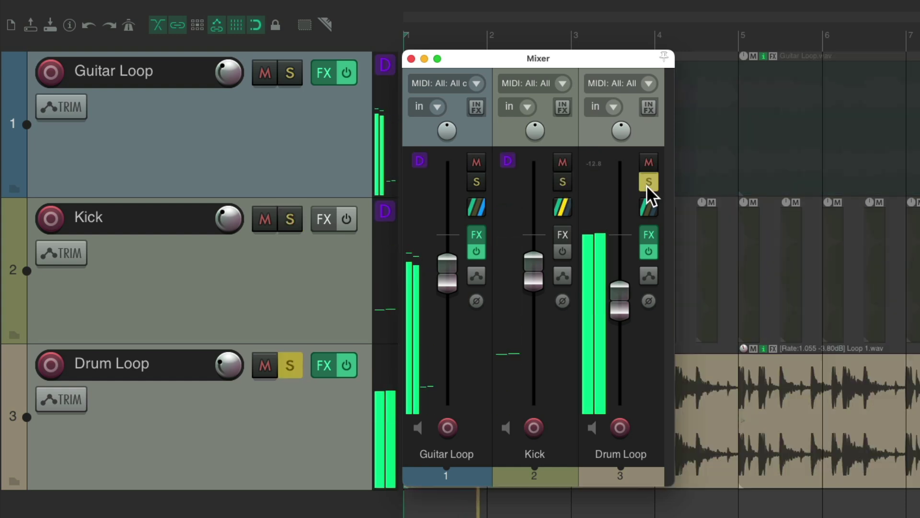
pyautogui.click(472, 182)
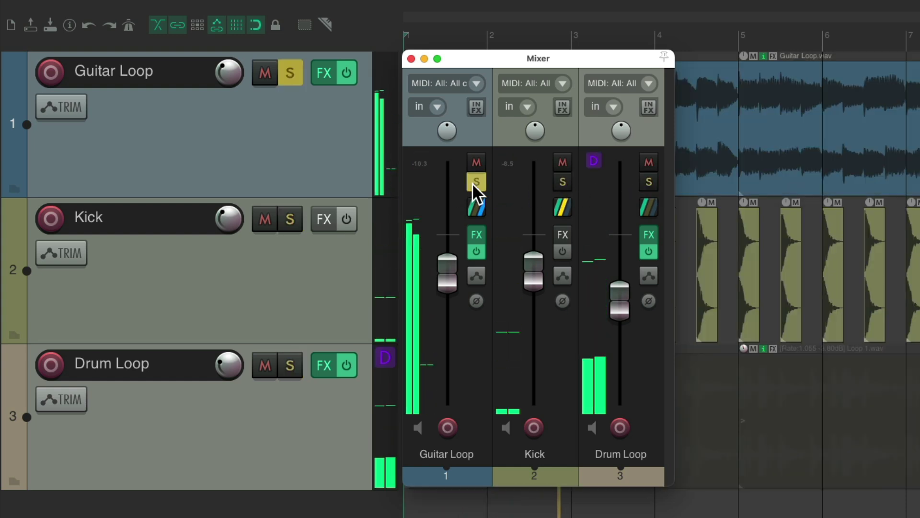
pyautogui.click(562, 182)
pyautogui.click(647, 181)
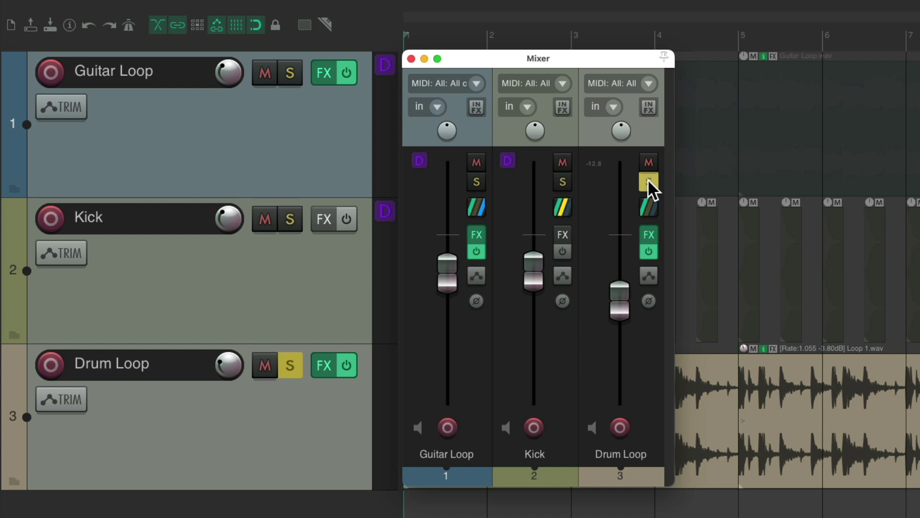
# Step: Unsolo Drum Loop, then bind Cmd+Opt+Ctrl+mousewheel to the 'Adjust solo in front dim' action
pyautogui.click(648, 181)
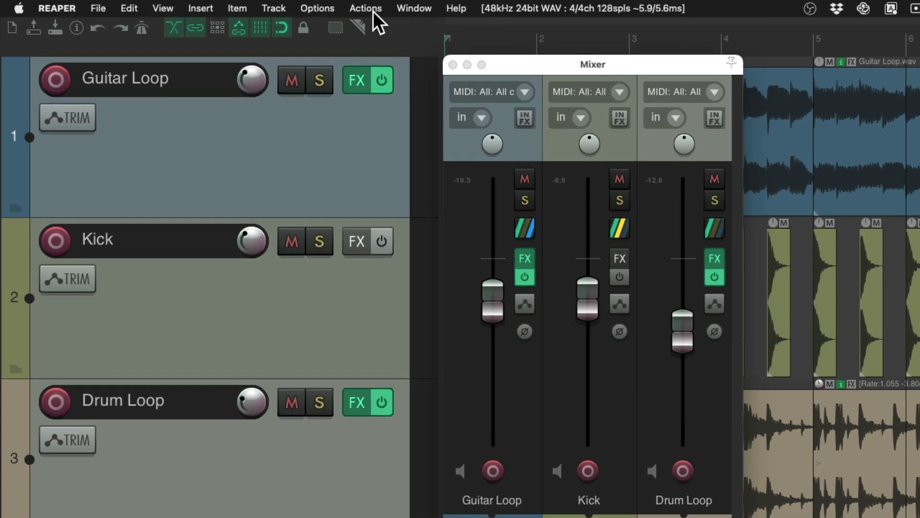
pyautogui.click(373, 10)
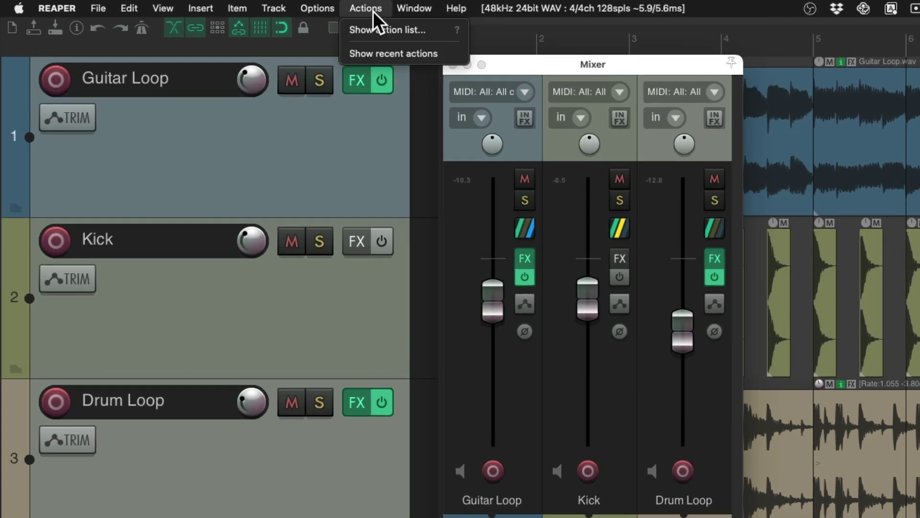
pyautogui.click(352, 30)
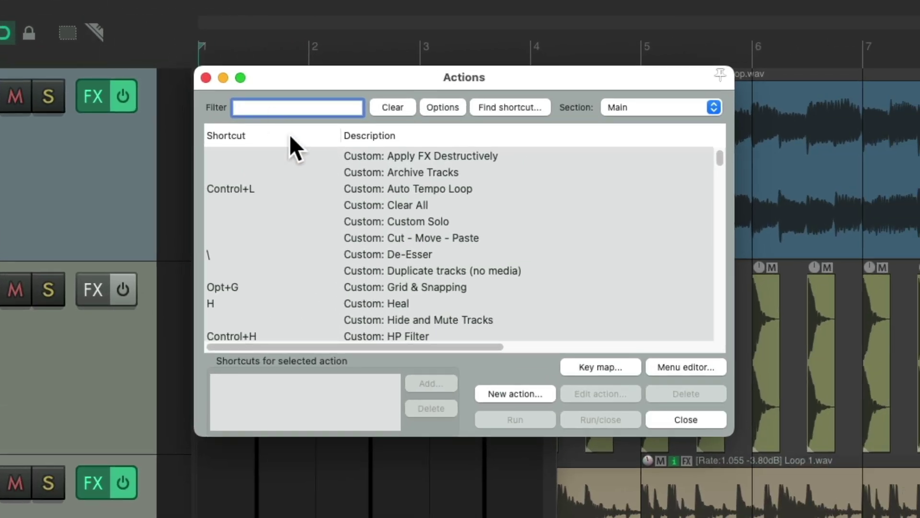
pyautogui.write('solo in front')
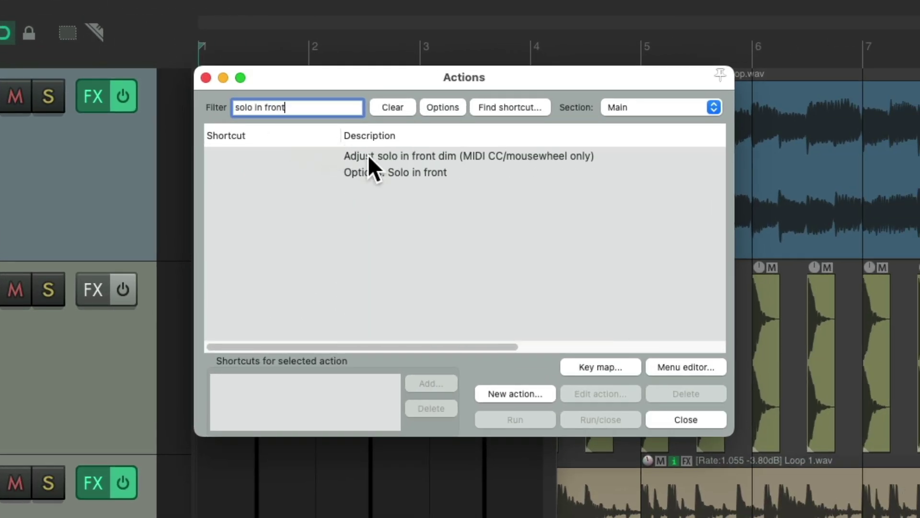
pyautogui.click(404, 160)
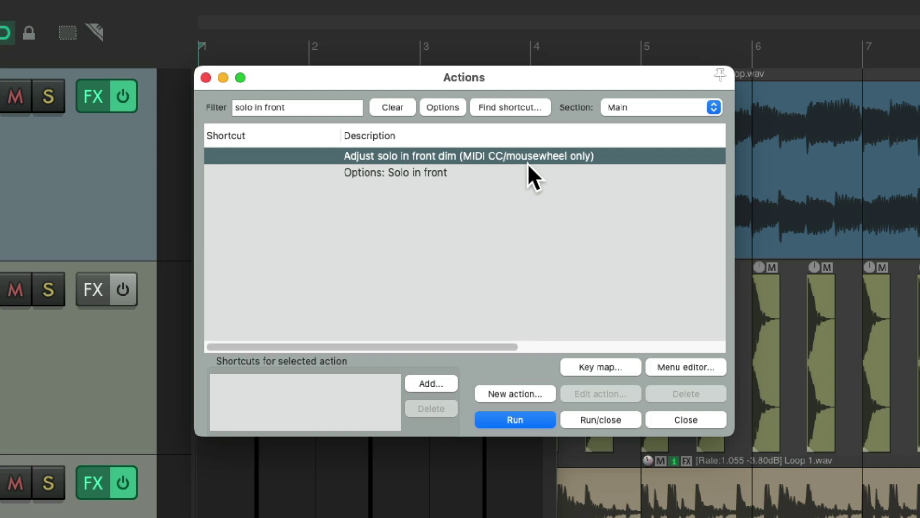
pyautogui.click(434, 380)
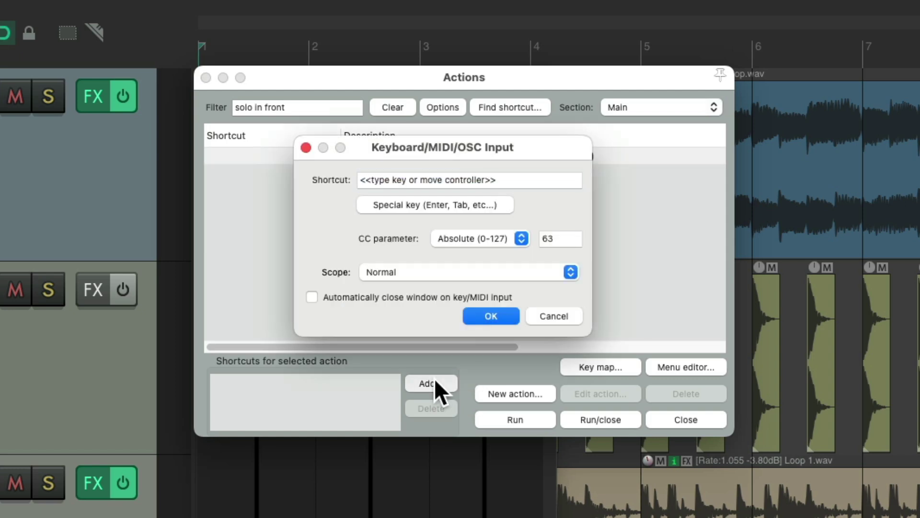
pyautogui.keyDown('ctrl'); pyautogui.keyDown('alt'); pyautogui.keyDown('super'); pyautogui.scroll(-1, 510, 179); pyautogui.keyUp('super'); pyautogui.keyUp('alt'); pyautogui.keyUp('ctrl')
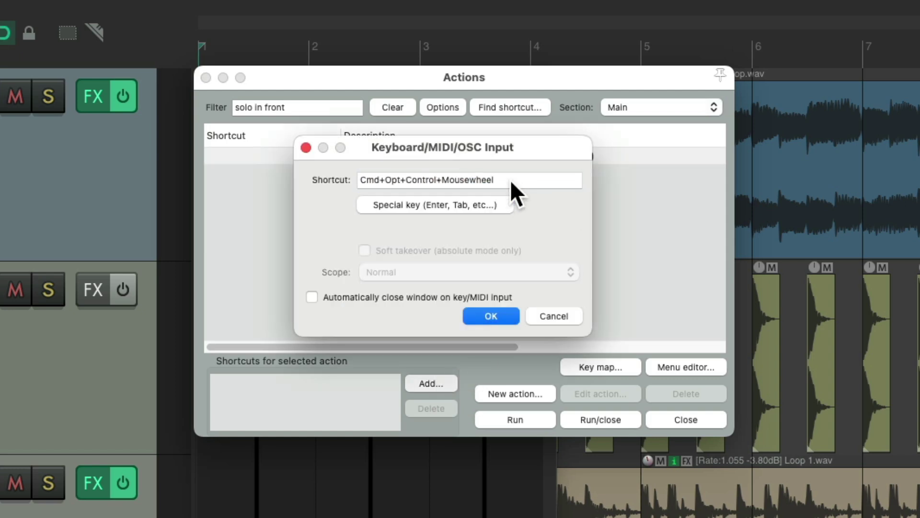
pyautogui.press('Return')
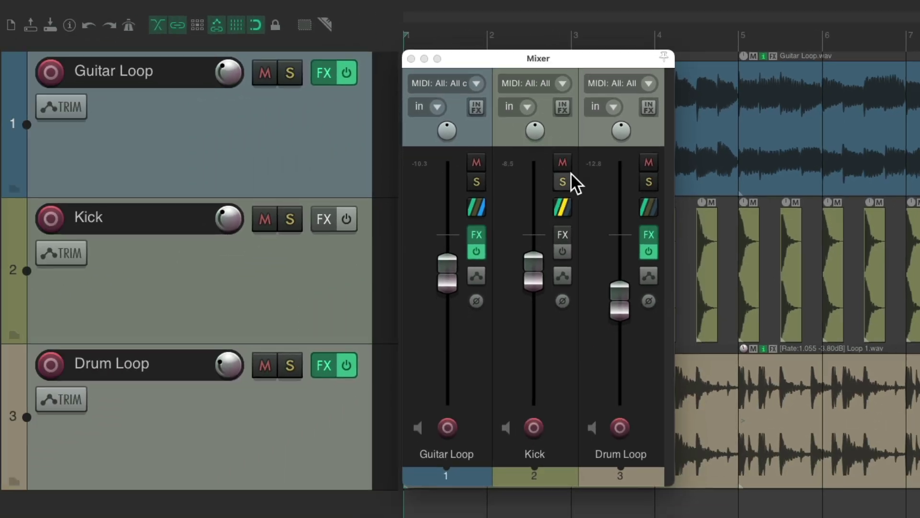
# Step: Audition Kick soloed, then Drum Loop soloed while adjusting the dim level with the mousewheel
pyautogui.click(566, 181)
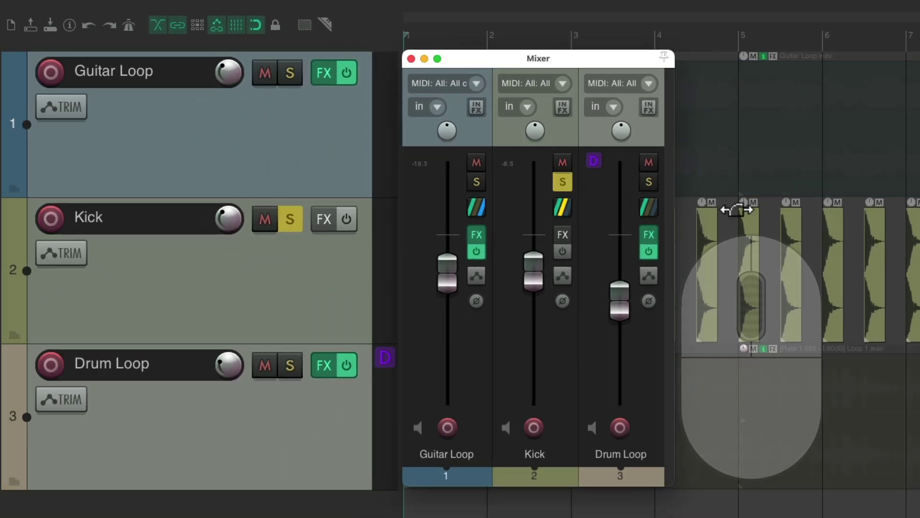
pyautogui.scroll(-1, 708, 198)
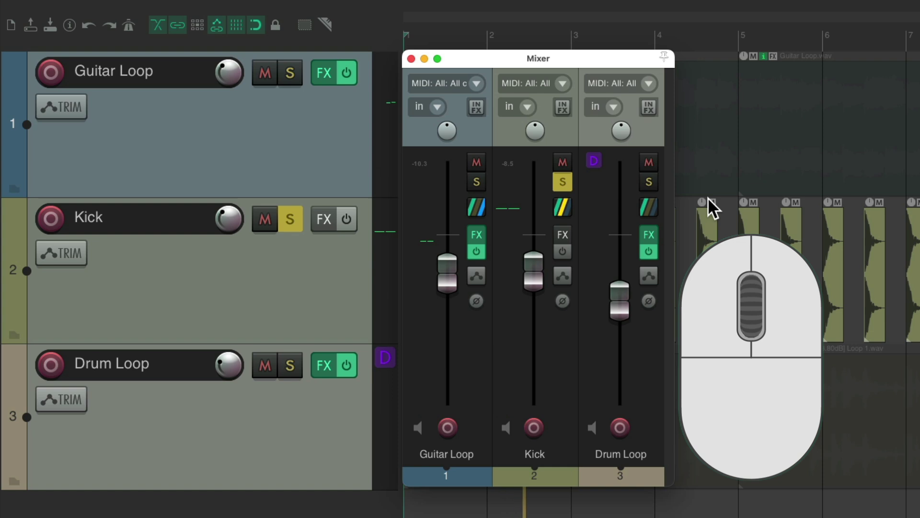
pyautogui.press('space')
pyautogui.middleClick(708, 198)
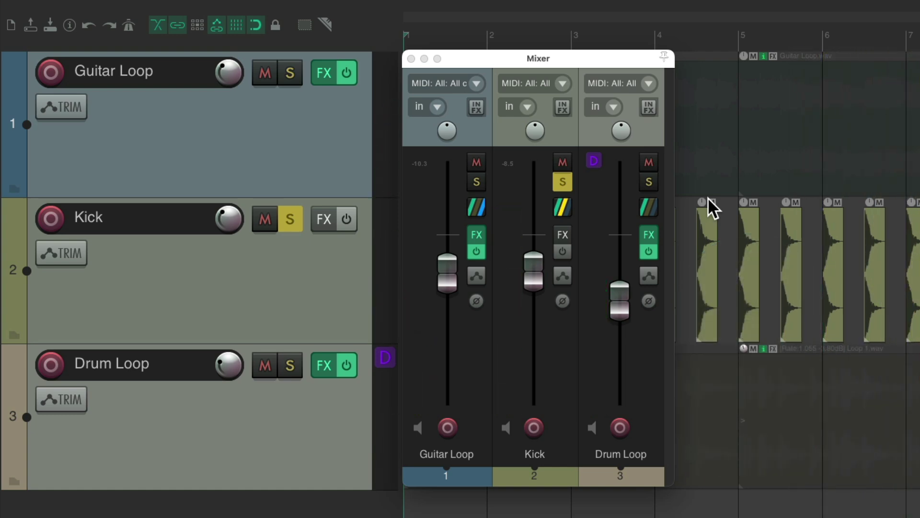
pyautogui.click(648, 183)
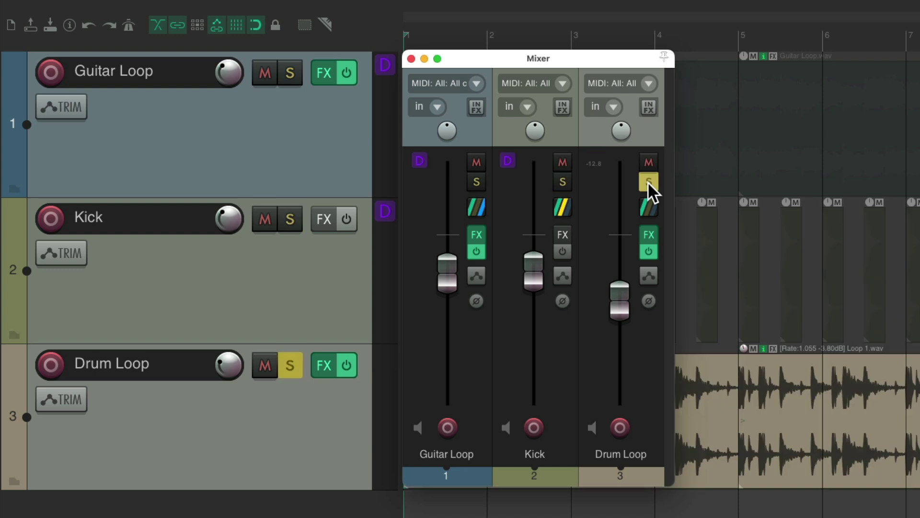
pyautogui.middleClick(704, 225)
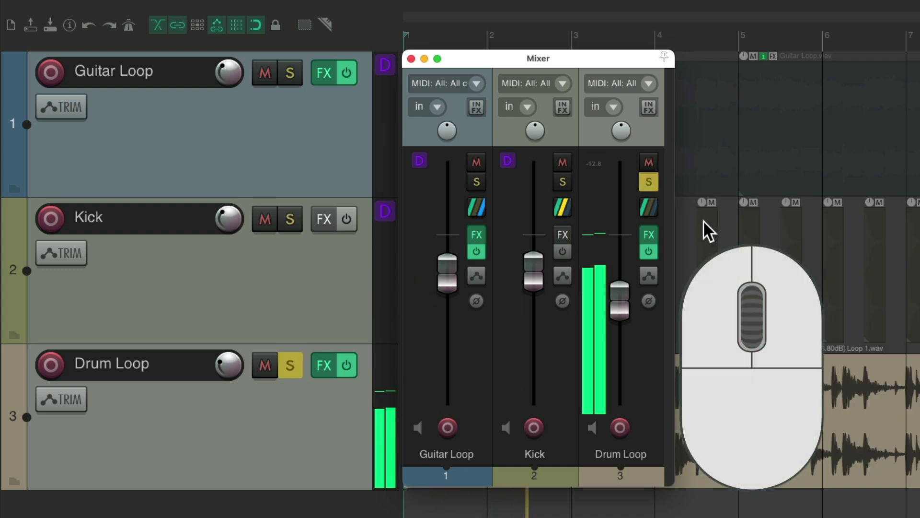
pyautogui.middleClick(703, 220)
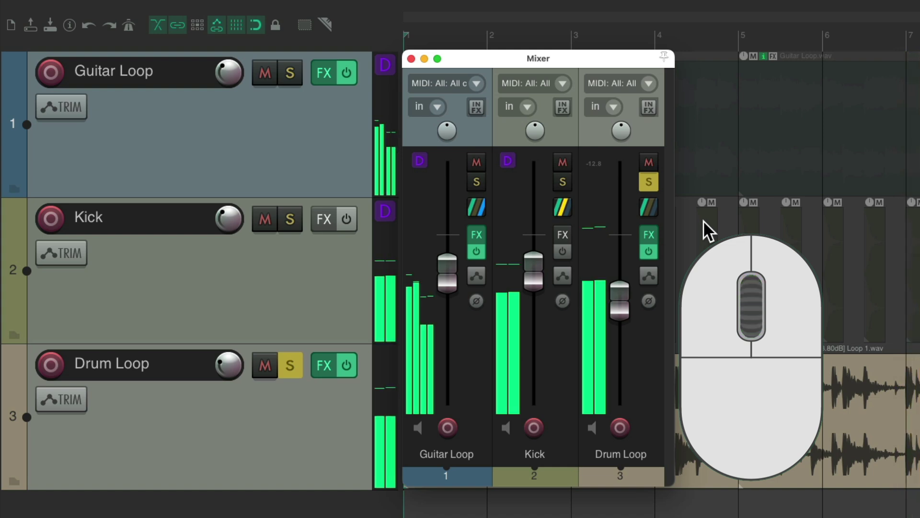
pyautogui.press('space')
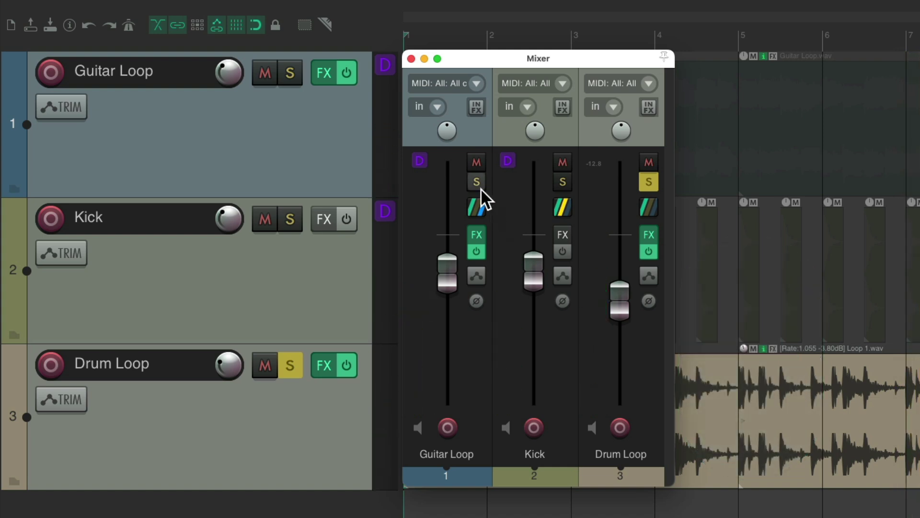
# Step: Audition Guitar Loop soloed, then finish with Kick soloed and playback stopped
pyautogui.click(477, 182)
pyautogui.press('space')
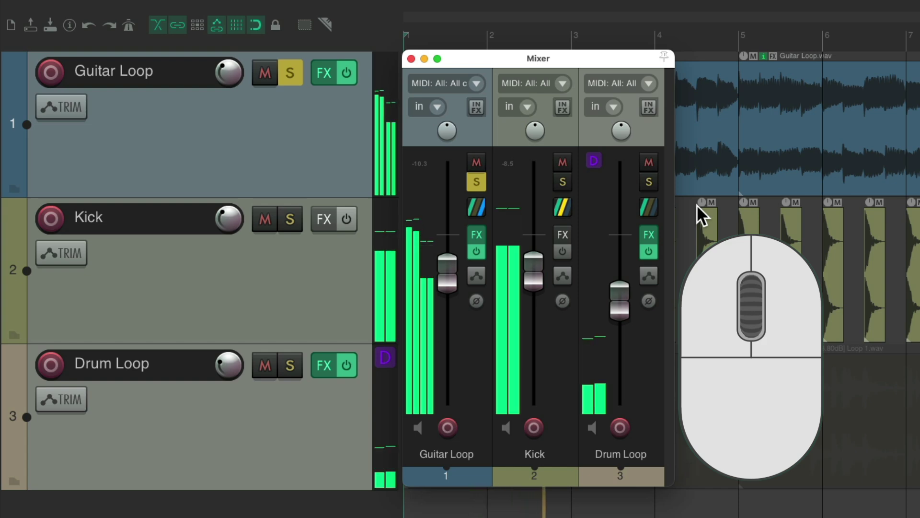
pyautogui.scroll(-3, 697, 204)
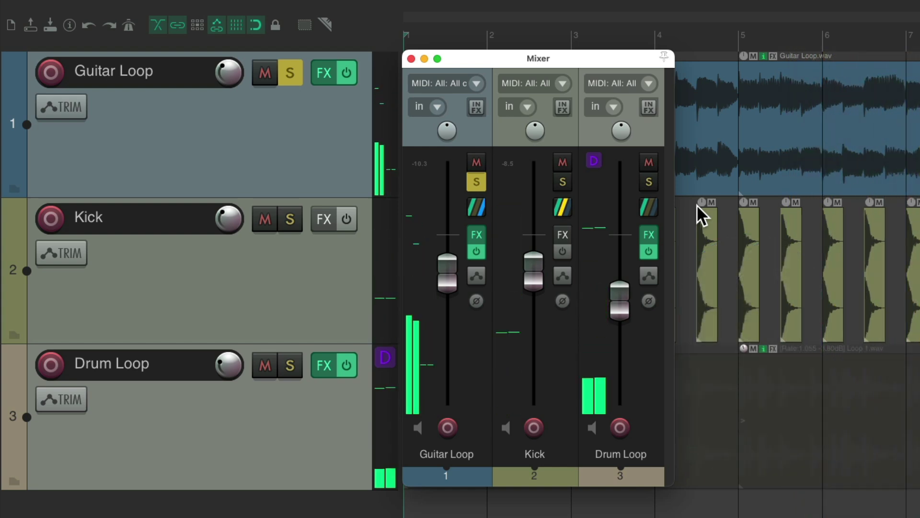
pyautogui.press('space')
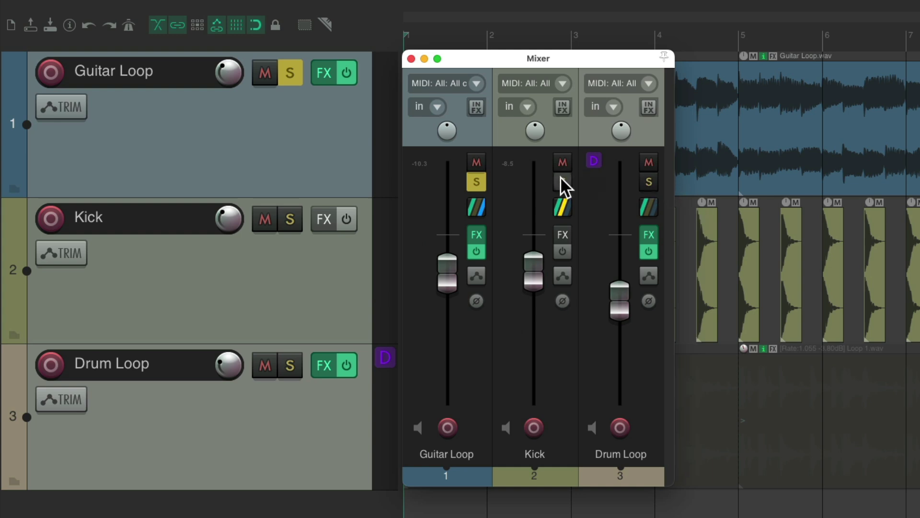
pyautogui.click(562, 183)
pyautogui.middleClick(709, 192)
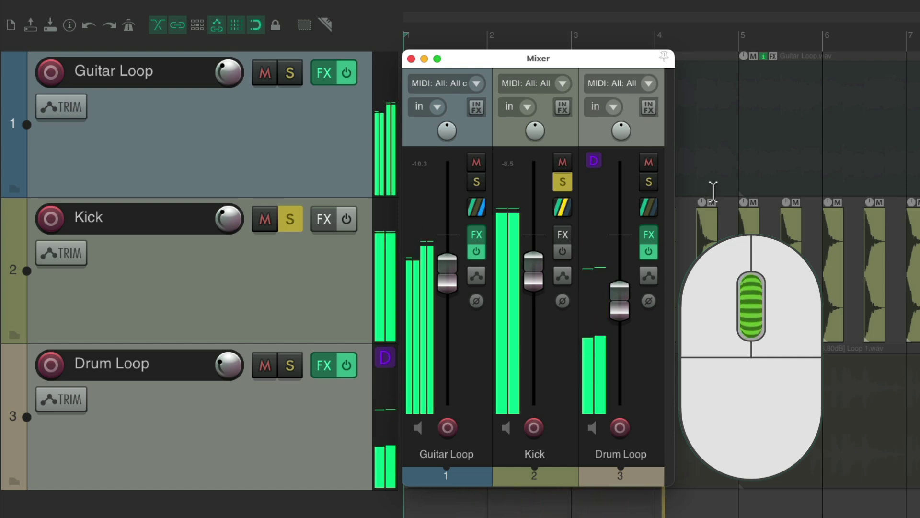
pyautogui.press('space')
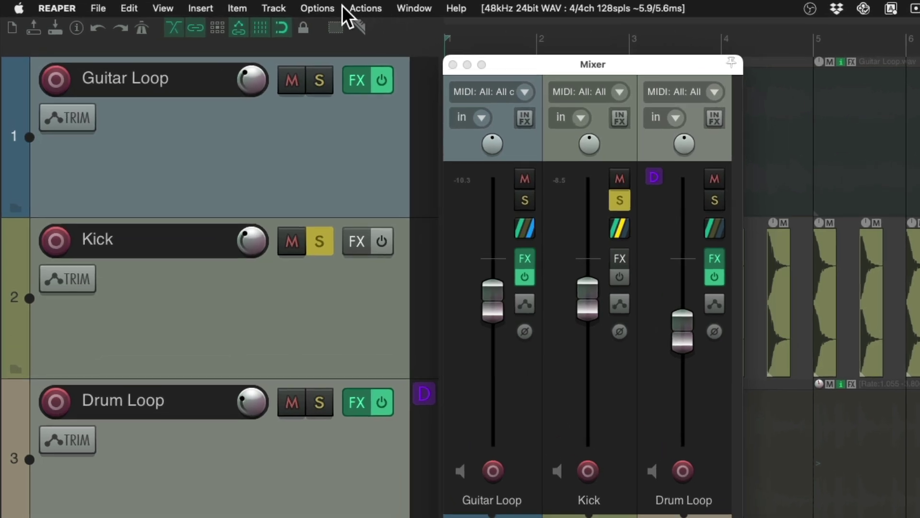
# Step: Turn off Solo in front in Options and play with Guitar Loop soloed
pyautogui.click(324, 7)
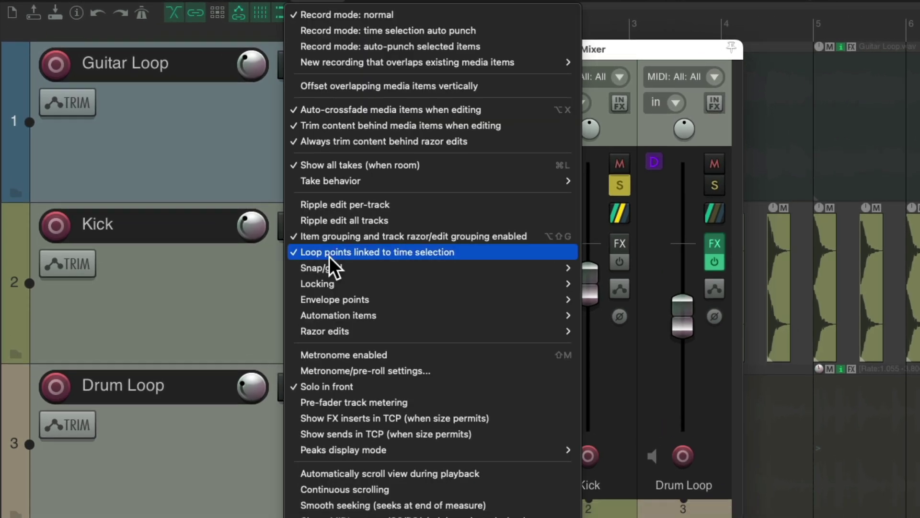
pyautogui.click(328, 384)
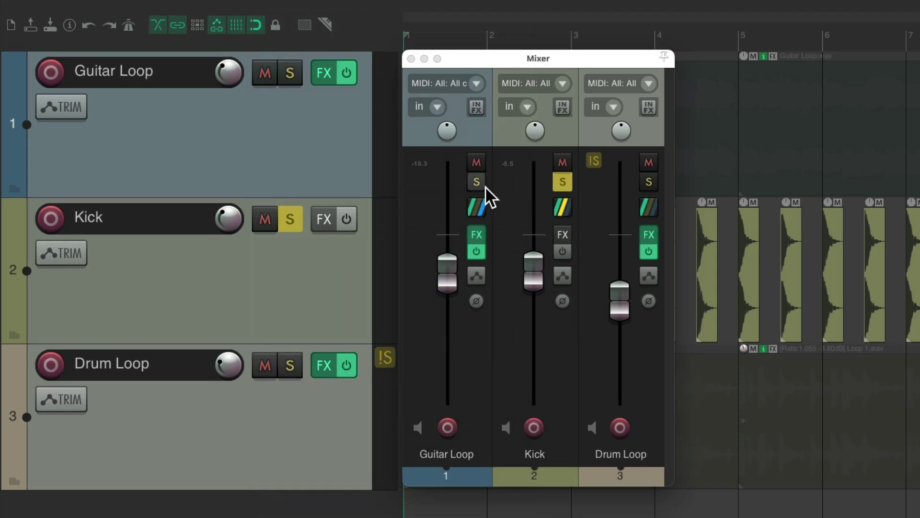
pyautogui.click(477, 181)
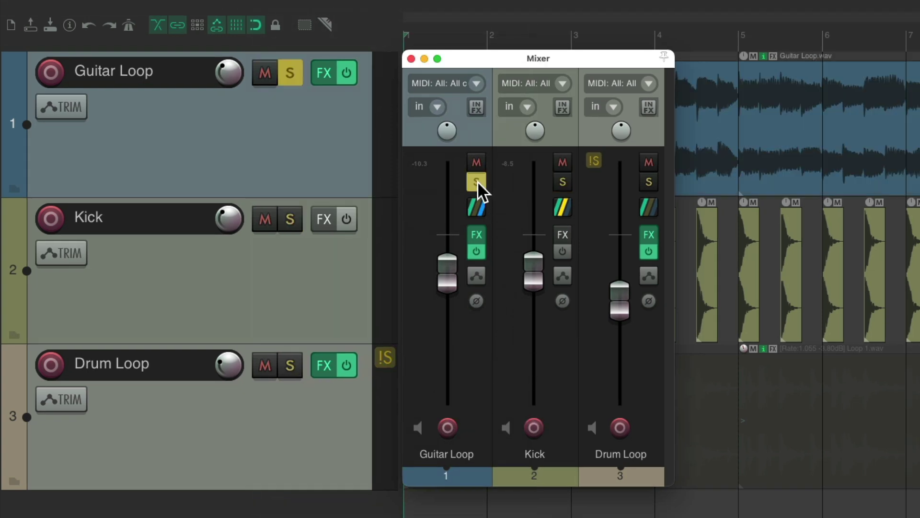
pyautogui.press('space')
# Step: Move the solo to Kick, Drum Loop, then Kick, and finally unsolo Kick so every track plays
pyautogui.click(562, 182)
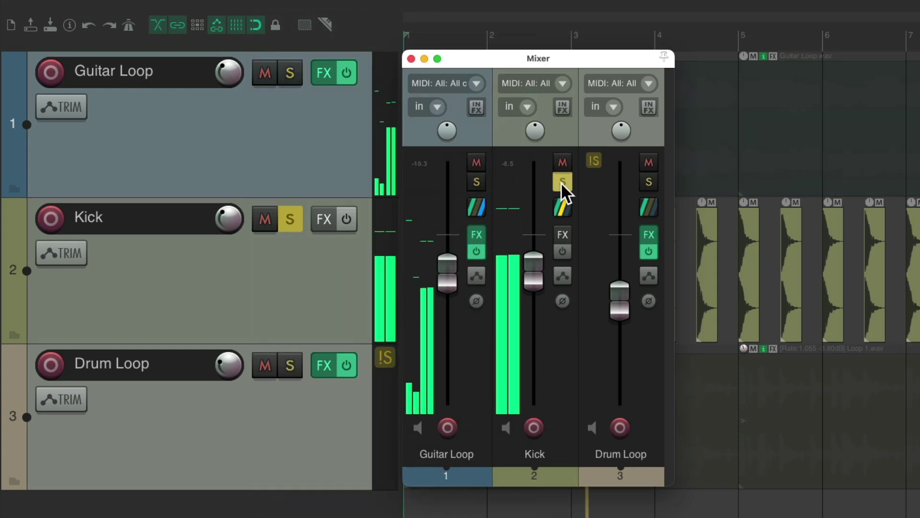
pyautogui.click(649, 183)
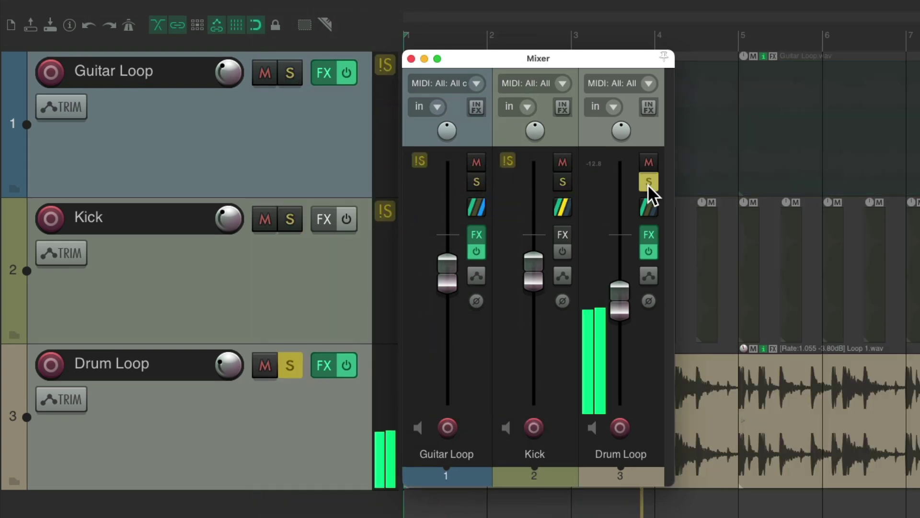
pyautogui.click(564, 180)
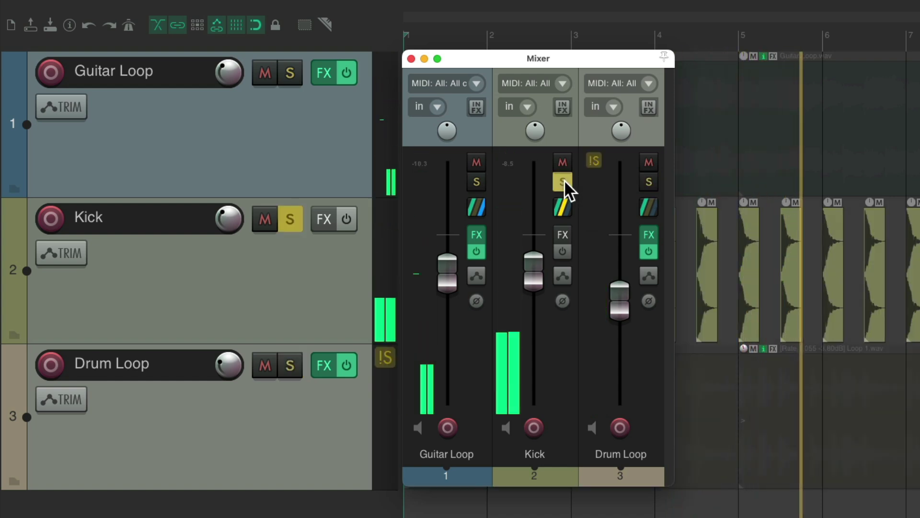
pyautogui.click(565, 180)
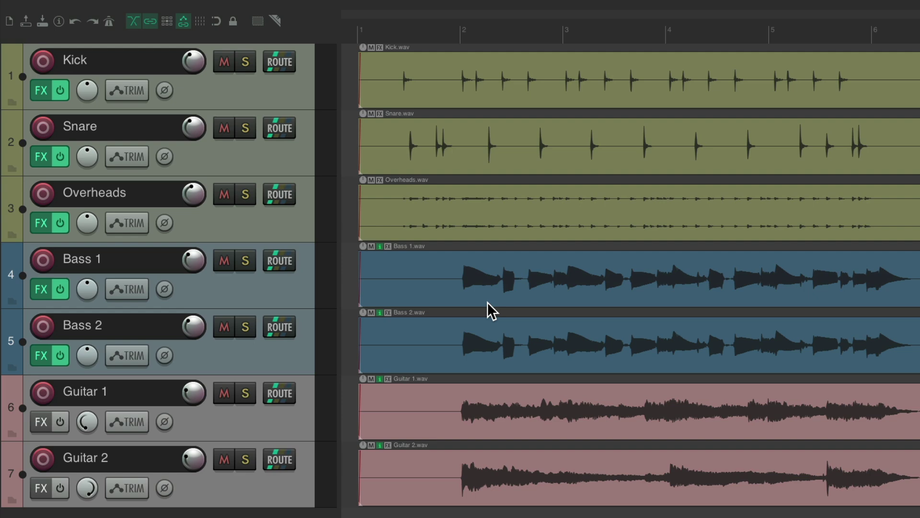
# Step: Select Bass 1 and pick it in the Track Manager from the View menu
pyautogui.click(303, 288)
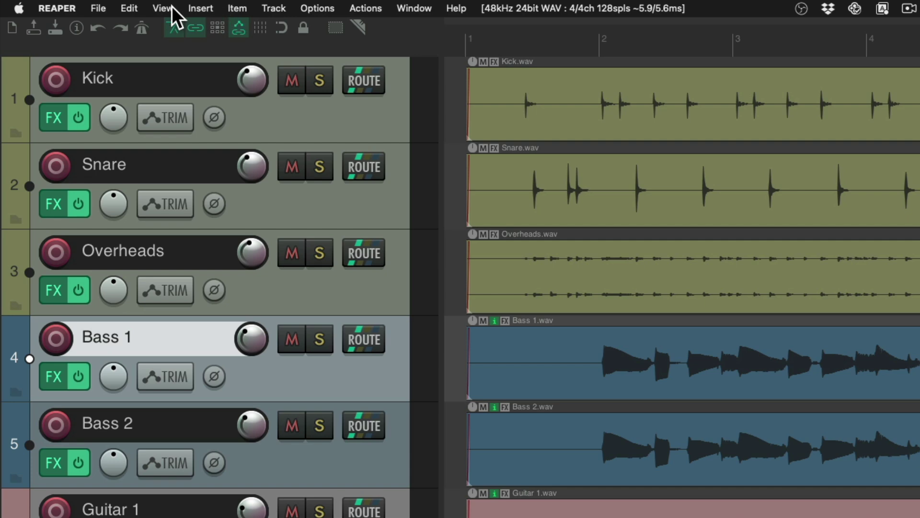
pyautogui.click(132, 6)
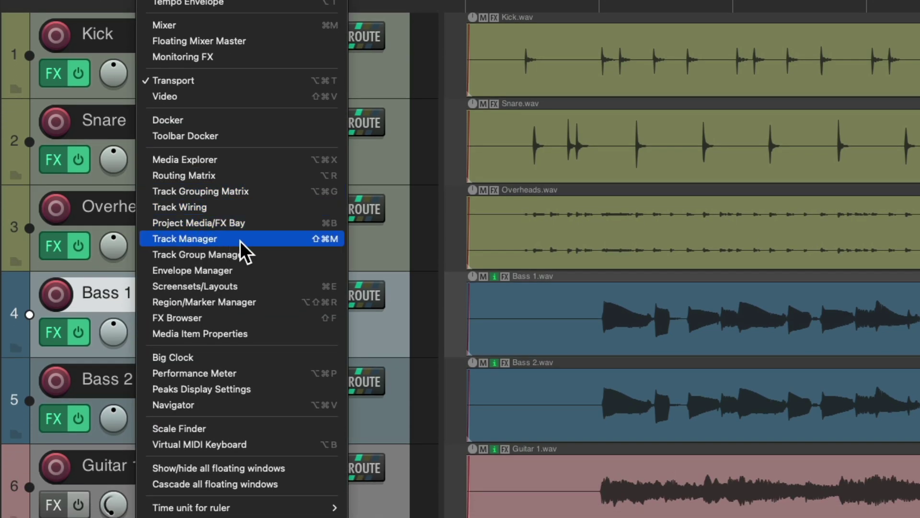
pyautogui.click(240, 240)
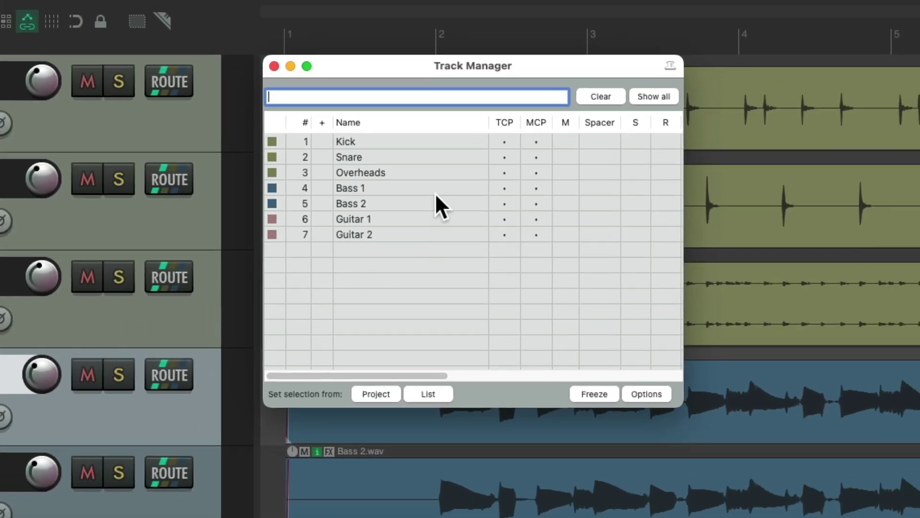
pyautogui.click(434, 188)
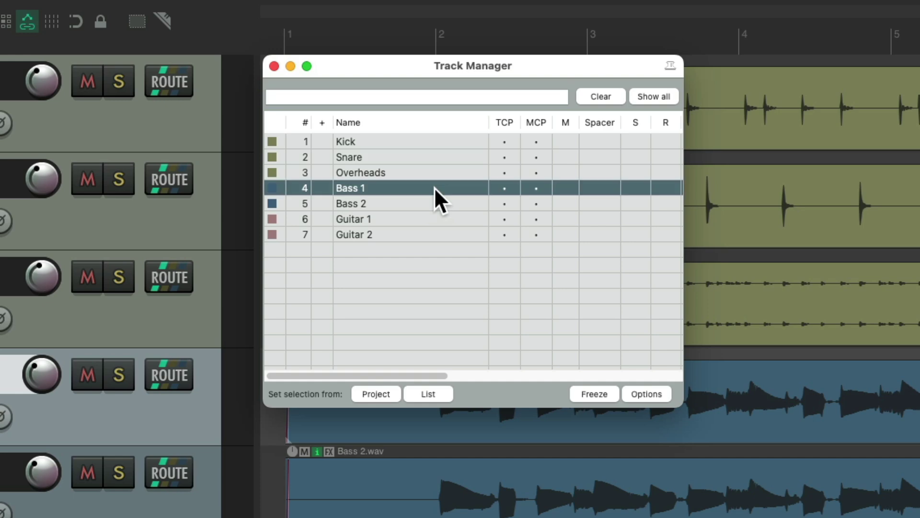
# Step: Toggle Bass 1 hidden and visible twice, unmute it, and close the Track Manager
pyautogui.click(507, 189)
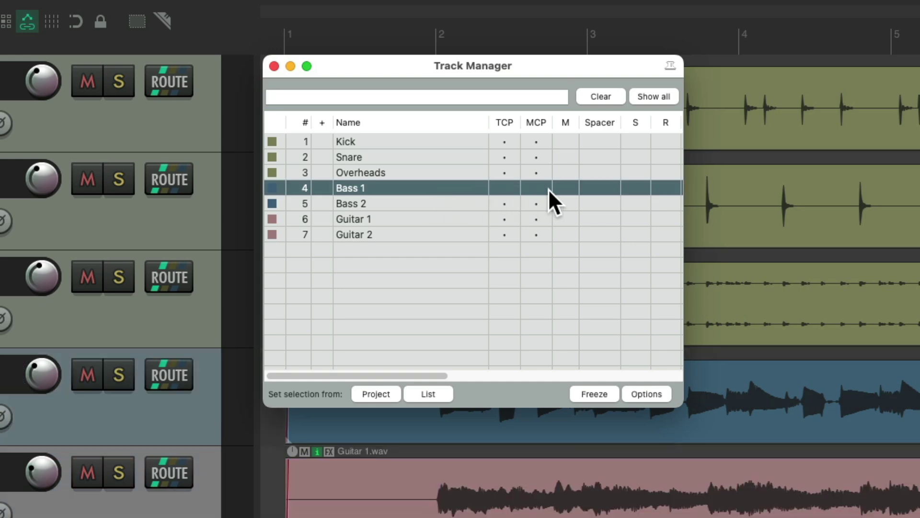
pyautogui.click(506, 188)
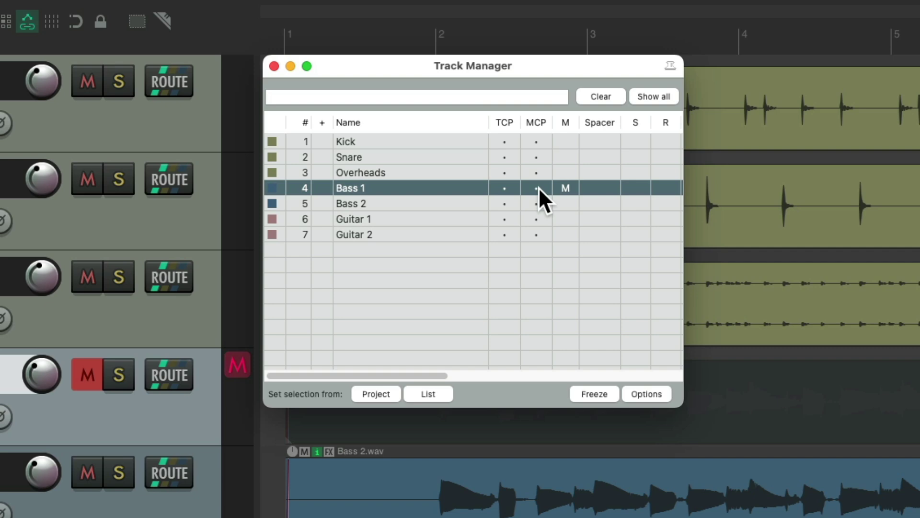
pyautogui.click(504, 187)
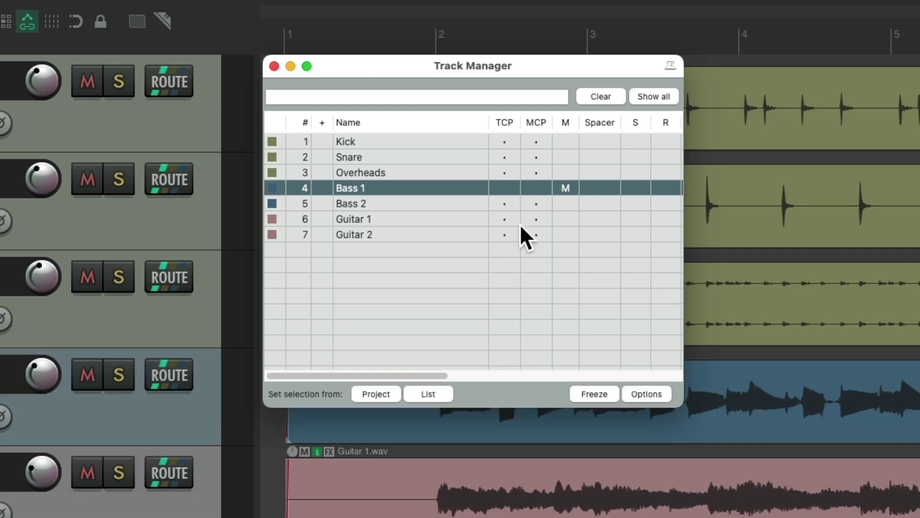
pyautogui.click(503, 188)
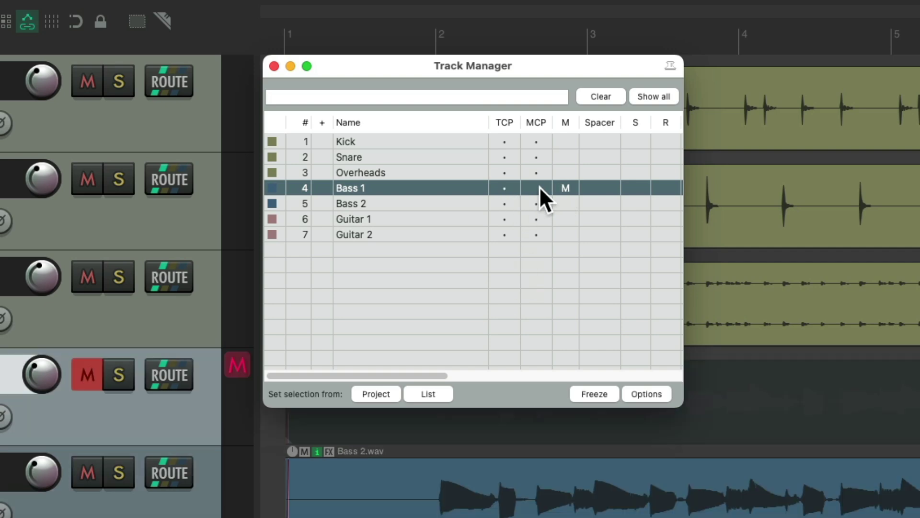
pyautogui.click(565, 188)
pyautogui.click(274, 65)
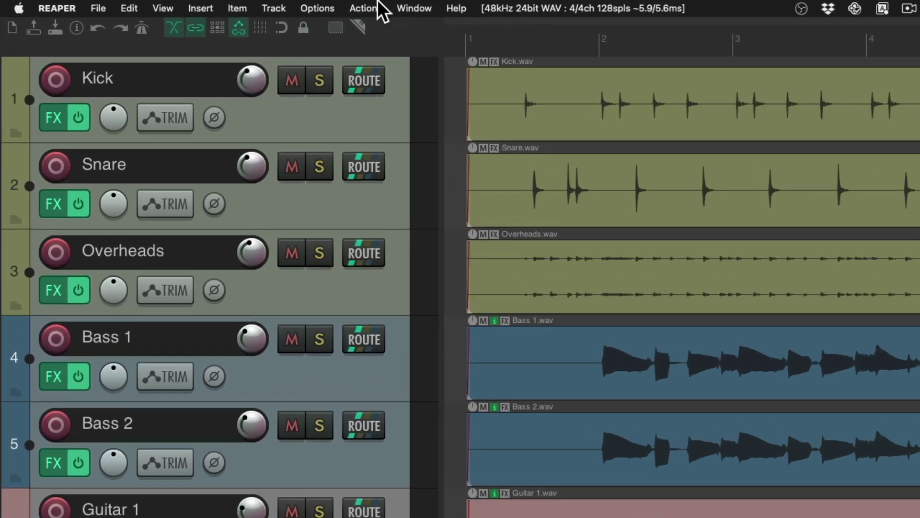
# Step: Select the 'hide tracks in TCP and mixer' action and start a new custom action from it
pyautogui.click(370, 6)
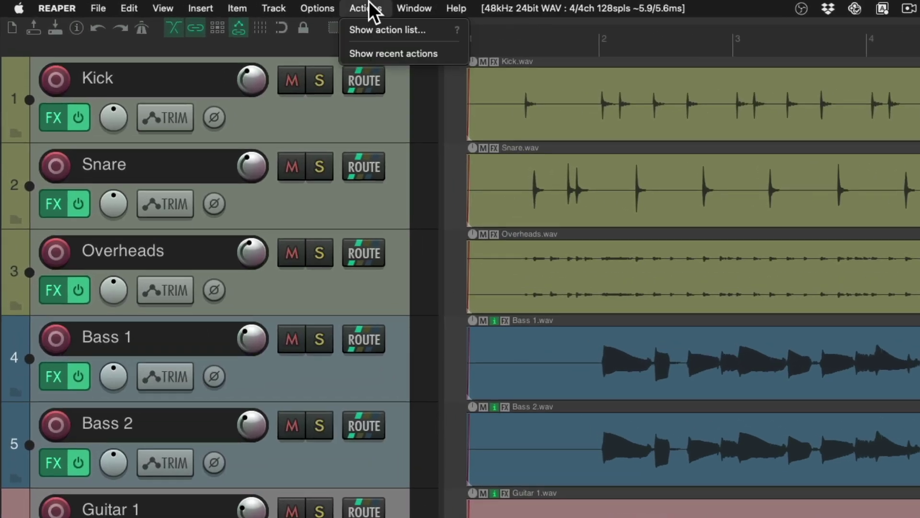
pyautogui.click(349, 29)
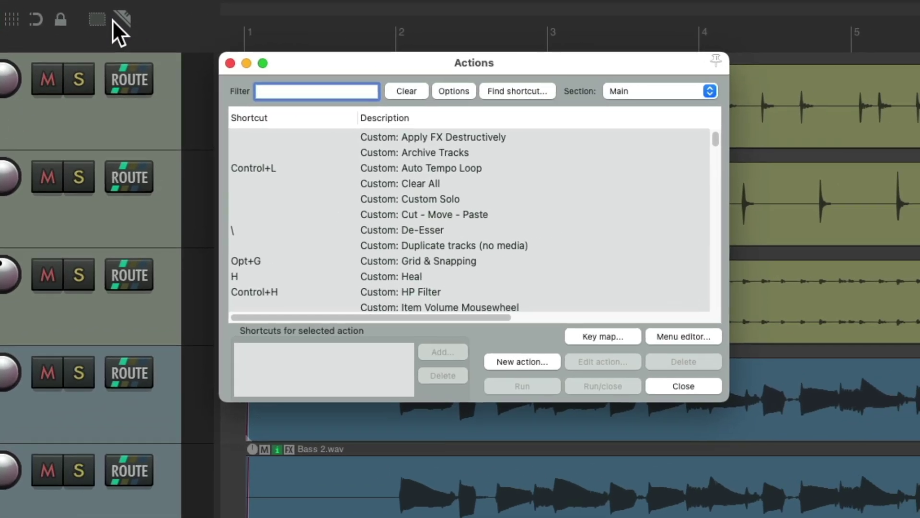
pyautogui.write('hide track')
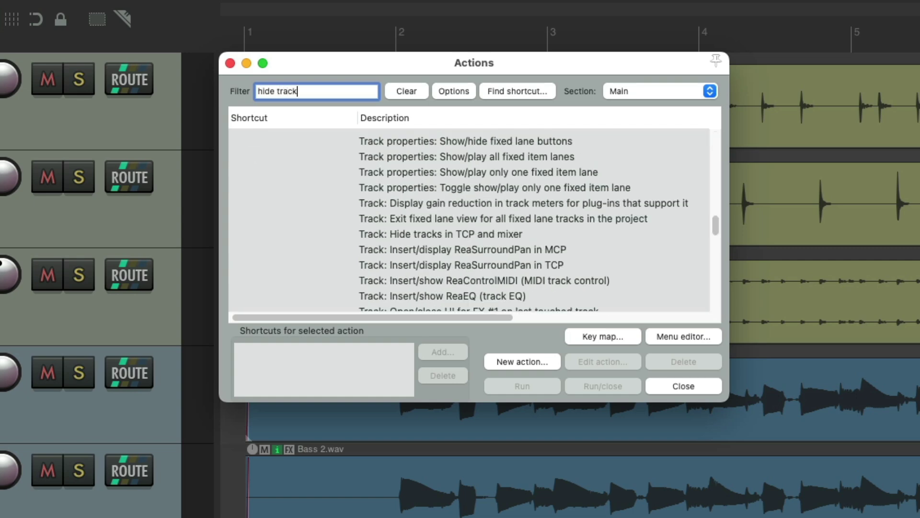
pyautogui.click(465, 236)
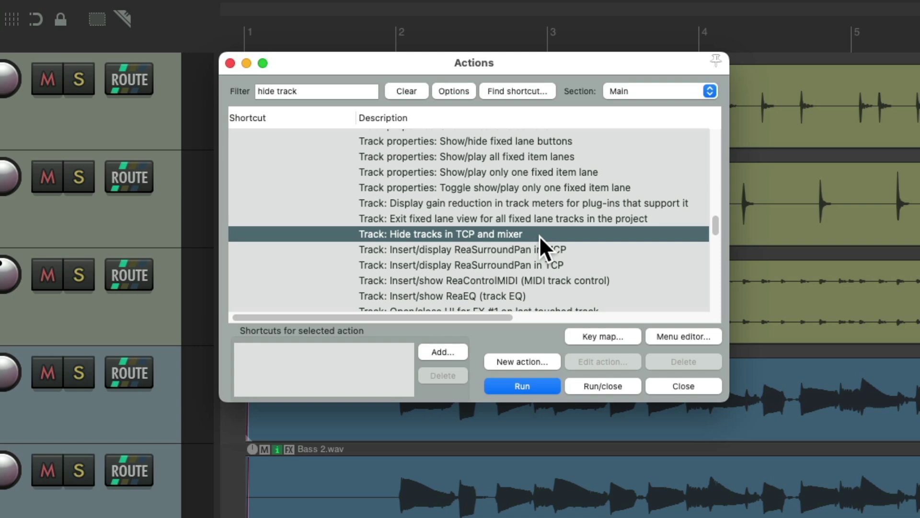
pyautogui.click(540, 359)
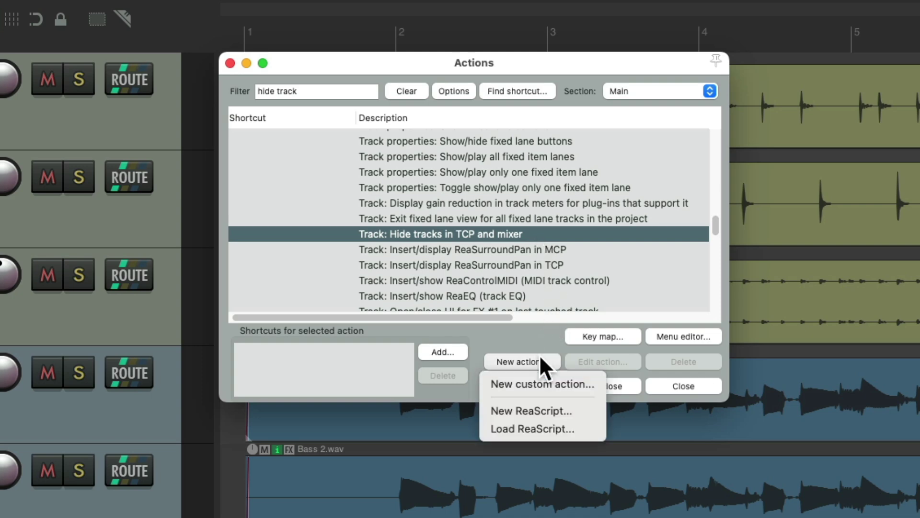
pyautogui.click(557, 378)
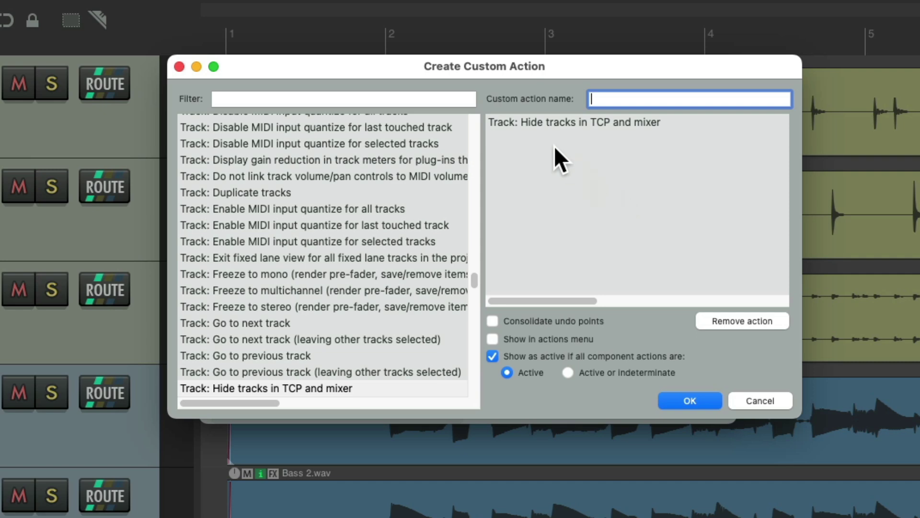
# Step: Add 'Track: Mute tracks' as the second step and name the action 'Hide and Mute Tracks'
pyautogui.click(413, 98)
pyautogui.write('mute track')
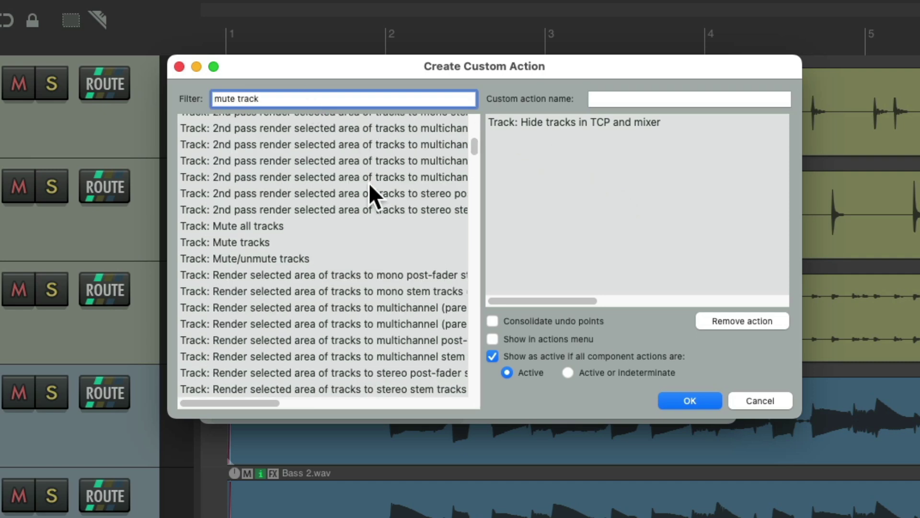
pyautogui.click(287, 240)
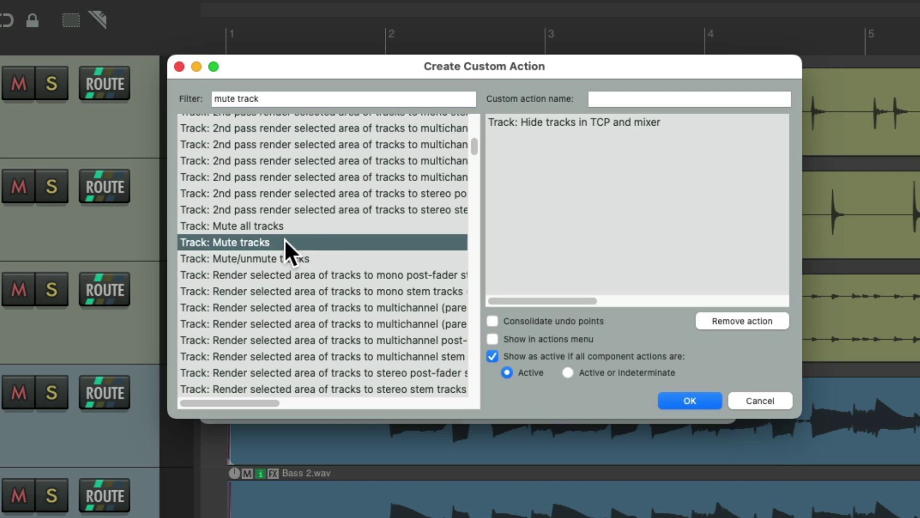
pyautogui.moveTo(284, 239); pyautogui.dragTo(610, 147)
pyautogui.click(653, 99)
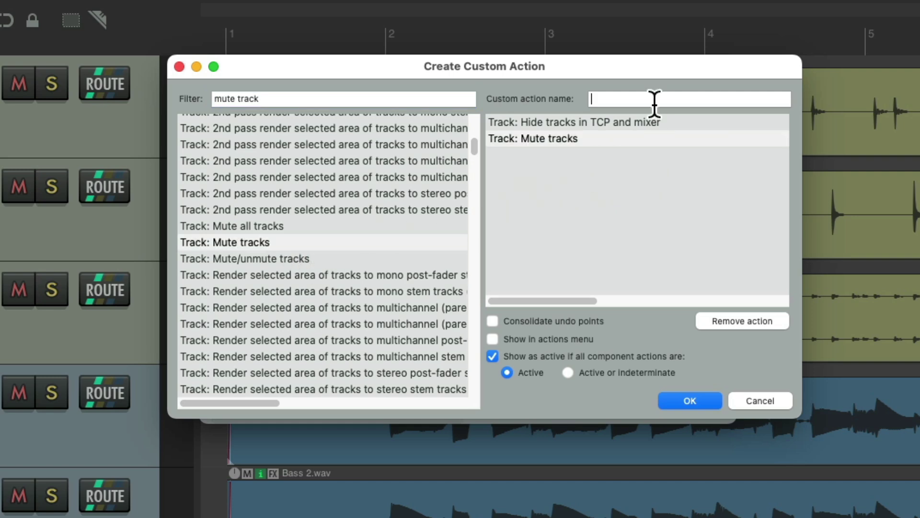
pyautogui.write('Hide and Mute Tracks')
pyautogui.click(726, 180)
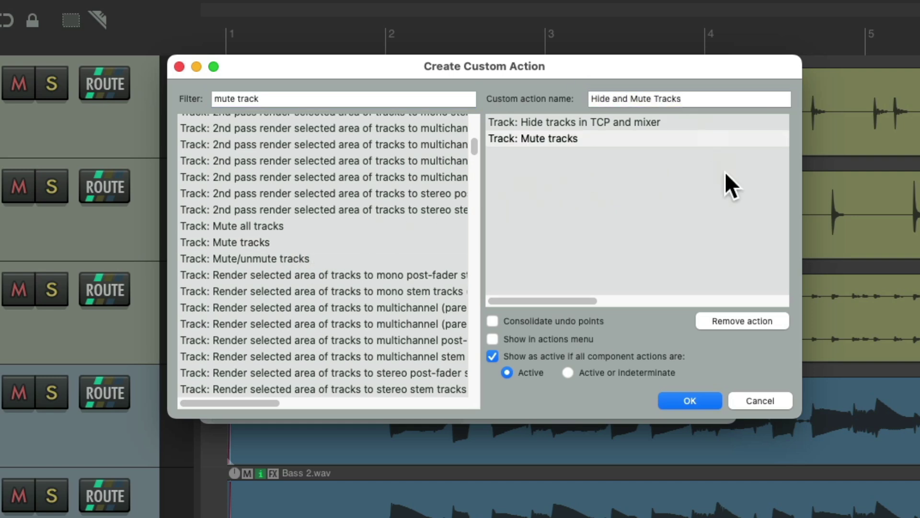
# Step: Save the custom action and run 'Menu: Customize...' from the action list
pyautogui.click(692, 401)
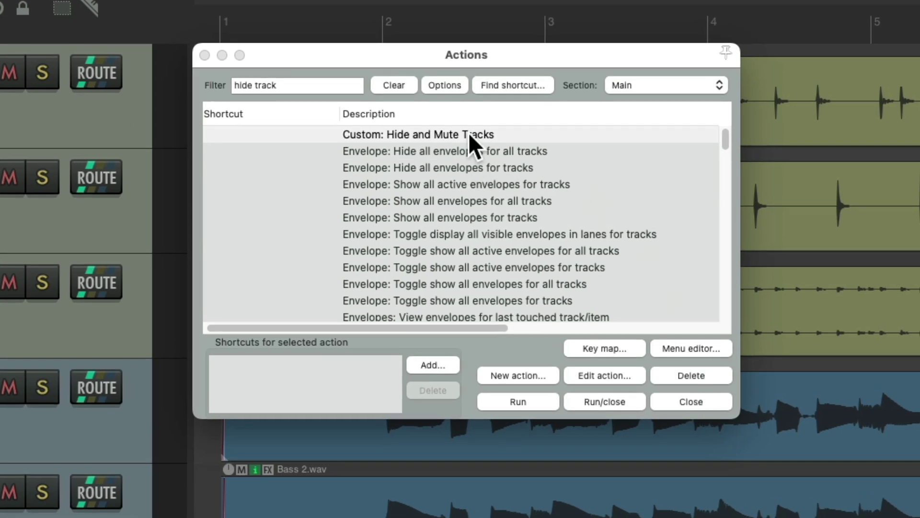
pyautogui.click(467, 133)
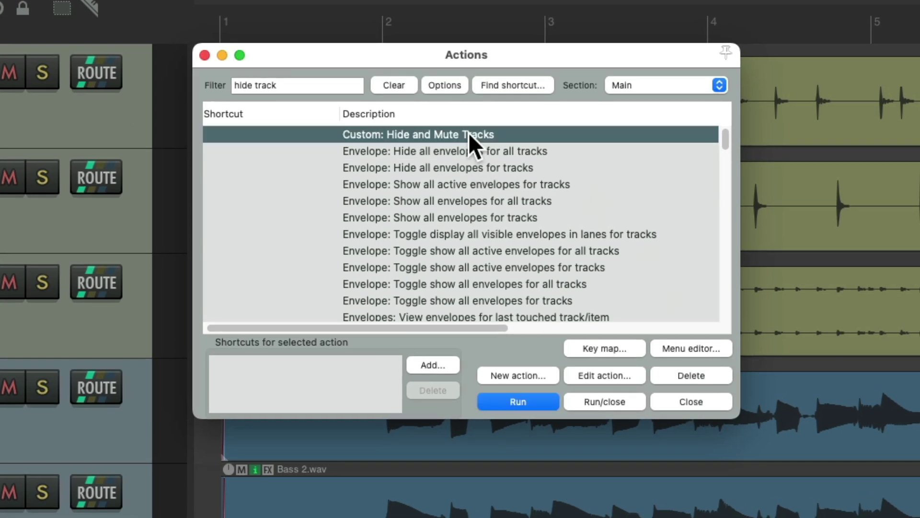
pyautogui.click(403, 84)
pyautogui.write('customize')
pyautogui.click(379, 134)
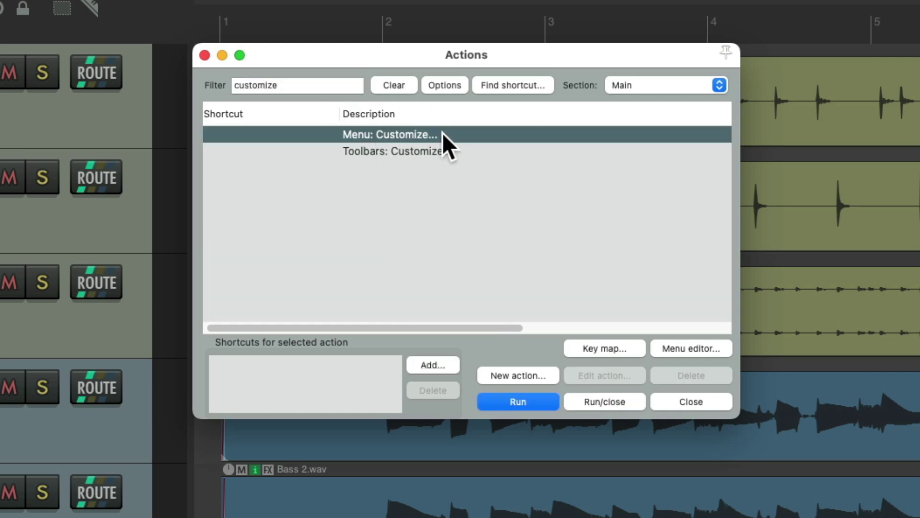
pyautogui.doubleClick(442, 134)
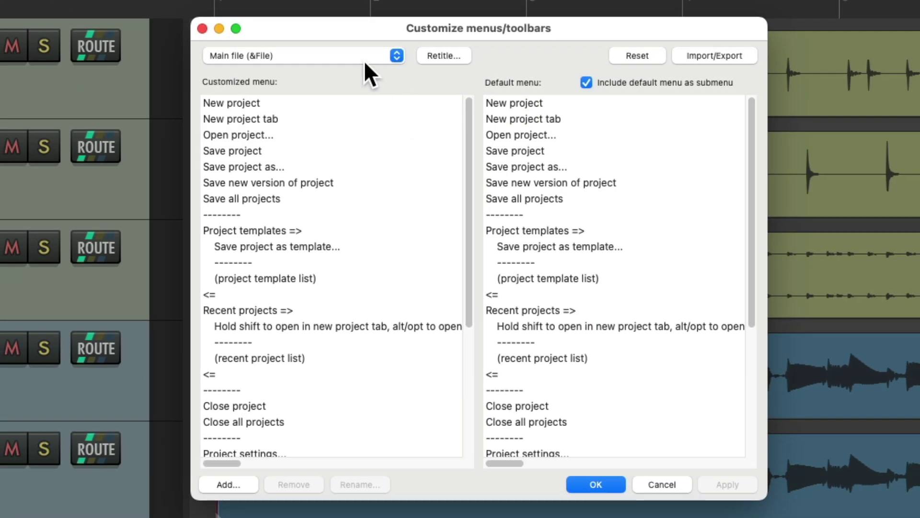
# Step: In the Track control panel context menu, add an action entry at Remove tracks
pyautogui.click(375, 87)
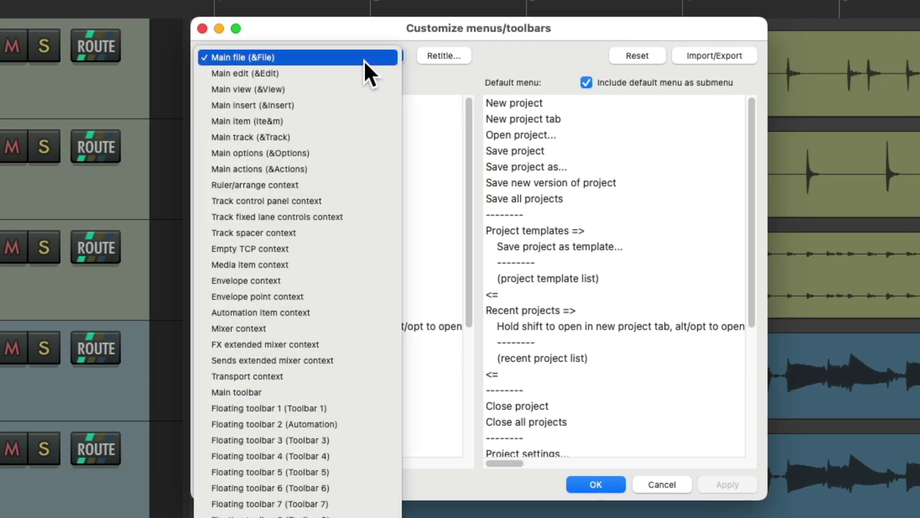
pyautogui.click(358, 201)
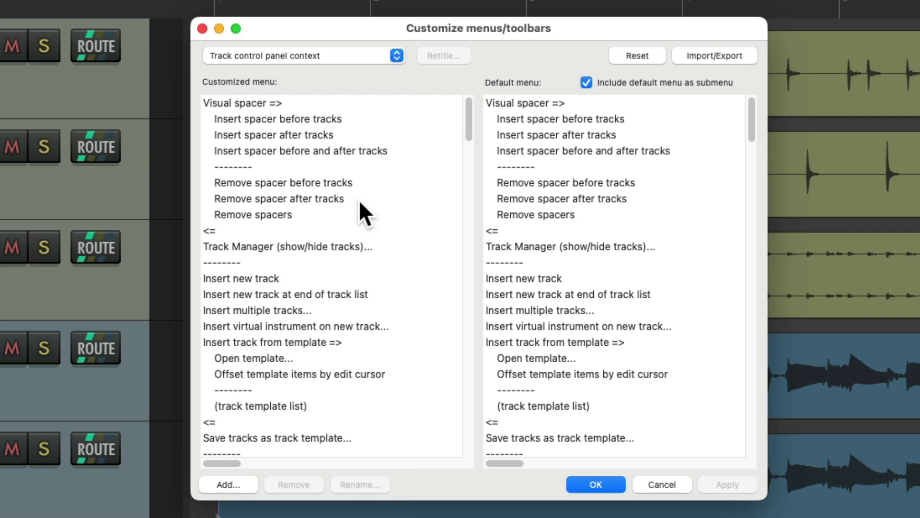
pyautogui.scroll(-5, 374, 206)
pyautogui.scroll(-3, 387, 206)
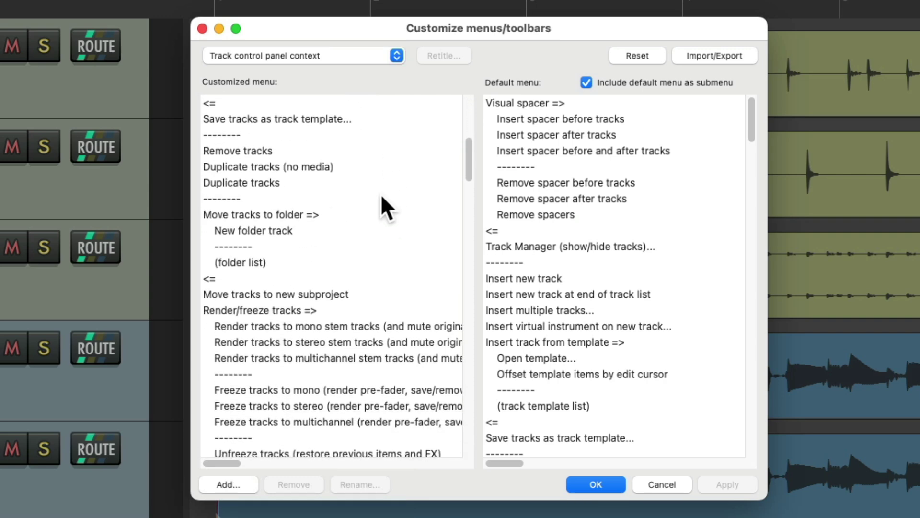
pyautogui.click(287, 146)
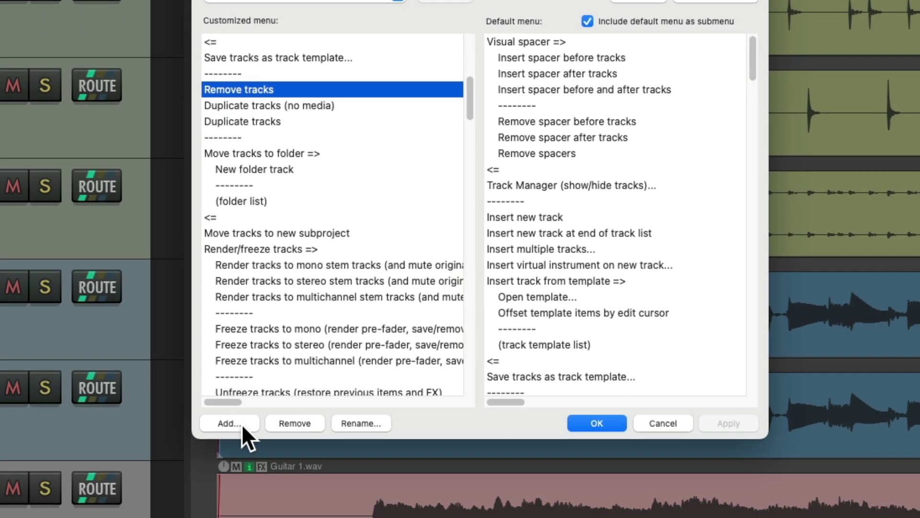
pyautogui.click(236, 483)
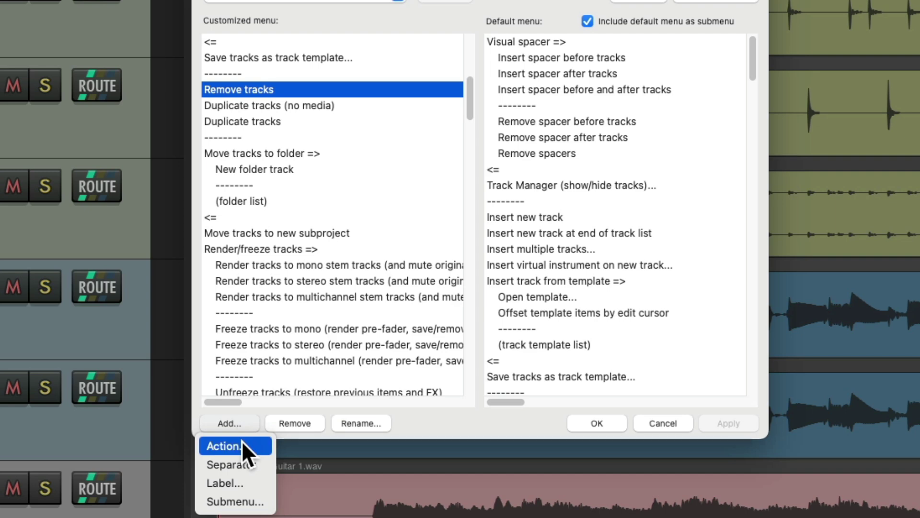
pyautogui.click(242, 444)
# Step: Insert Custom: Hide and Mute Tracks, rename it without the 'Custom:' prefix, and apply
pyautogui.write('hide track')
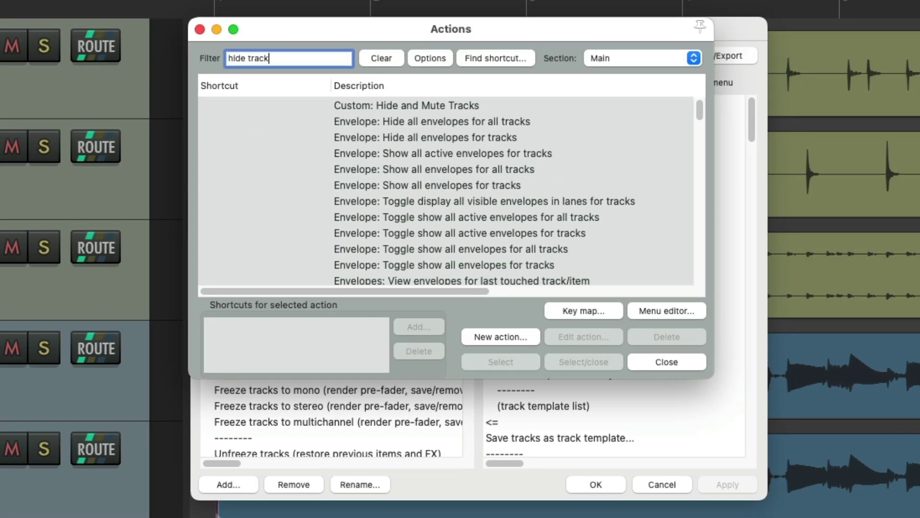
pyautogui.click(447, 101)
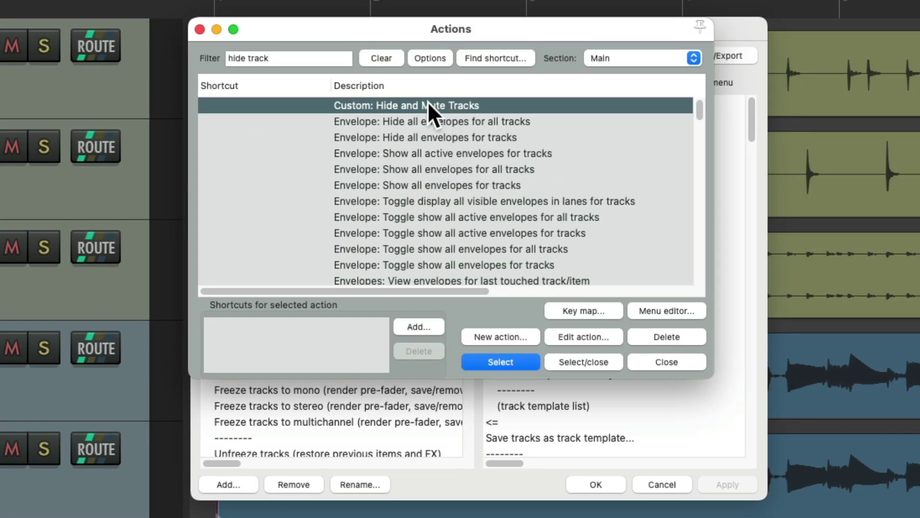
pyautogui.doubleClick(424, 103)
pyautogui.rightClick(304, 148)
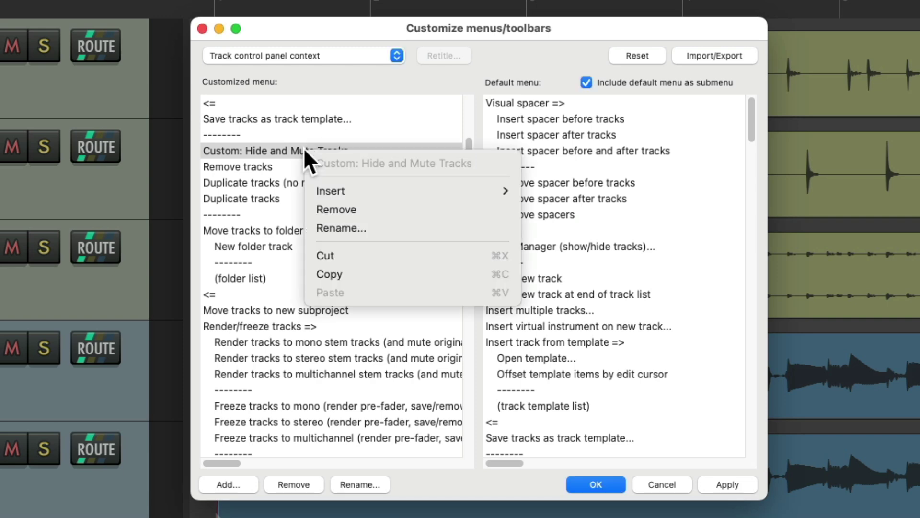
pyautogui.click(319, 228)
pyautogui.click(363, 207)
pyautogui.press('BackSpace')
pyautogui.press('BackSpace')
pyautogui.press('BackSpace')
pyautogui.press('BackSpace')
pyautogui.press('BackSpace')
pyautogui.press('BackSpace')
pyautogui.press('BackSpace')
pyautogui.press('BackSpace')
pyautogui.press('Return')
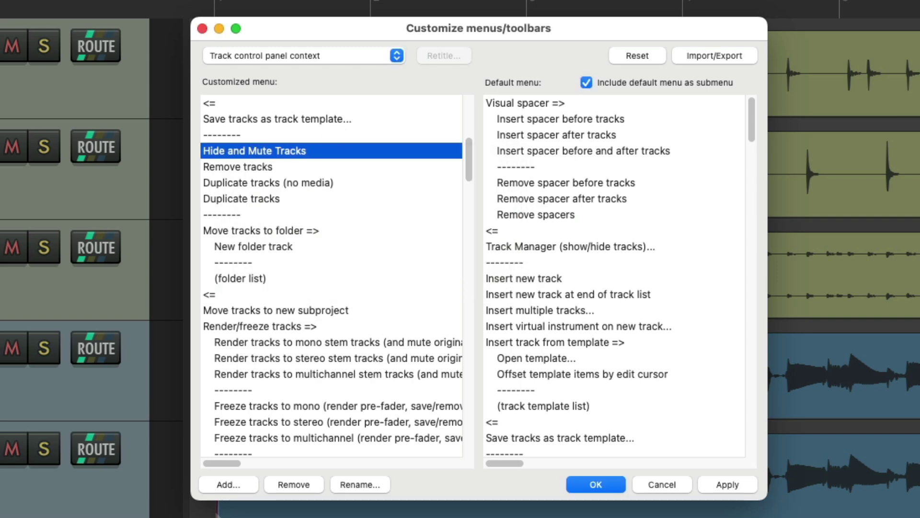
pyautogui.press('Return')
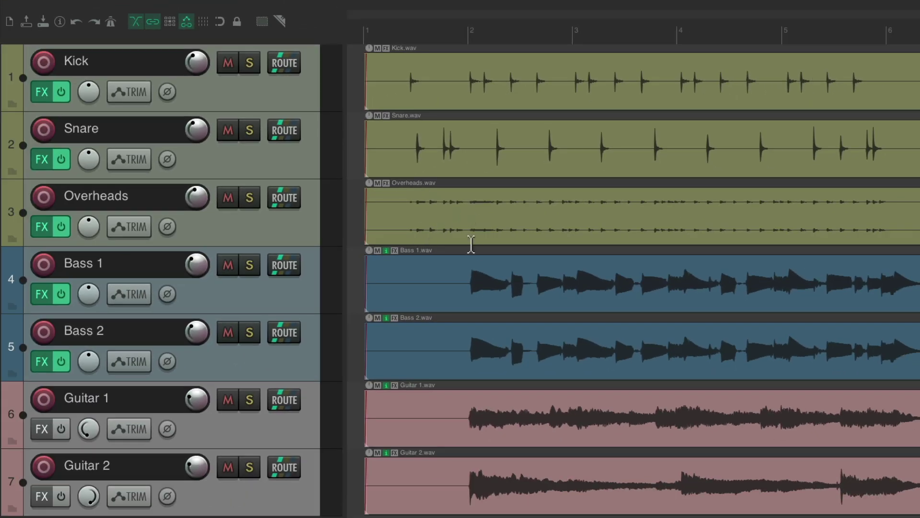
# Step: Hide and mute Bass 1 via its right-click Hide and Mute Tracks entry, then open the Track Manager (Cmd+Shift+M)
pyautogui.click(295, 301)
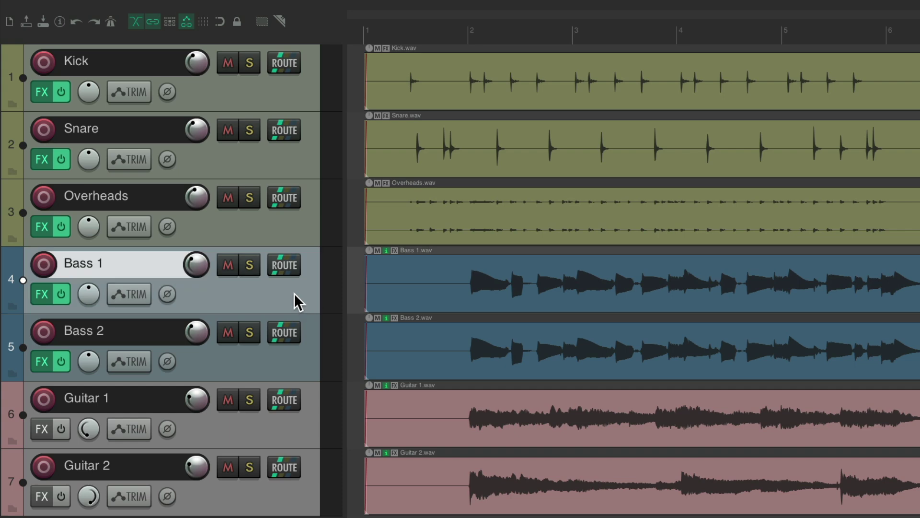
pyautogui.rightClick(294, 294)
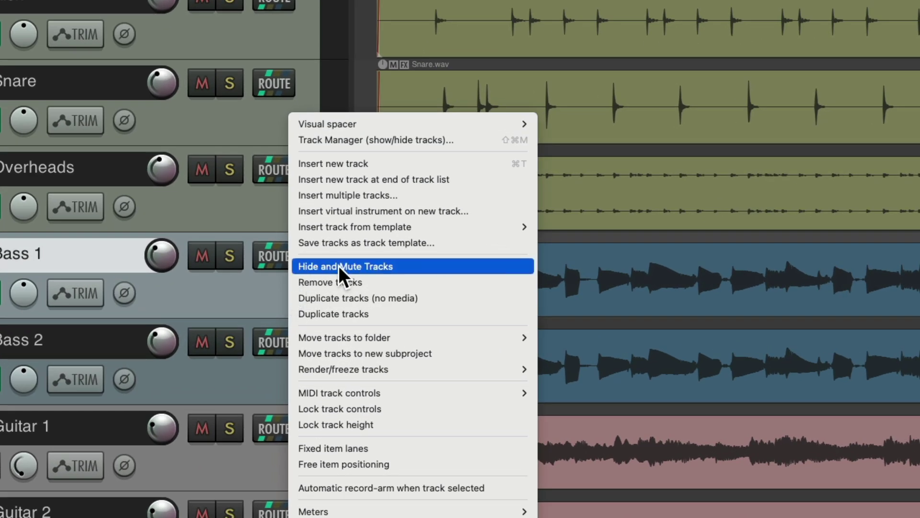
pyautogui.click(399, 266)
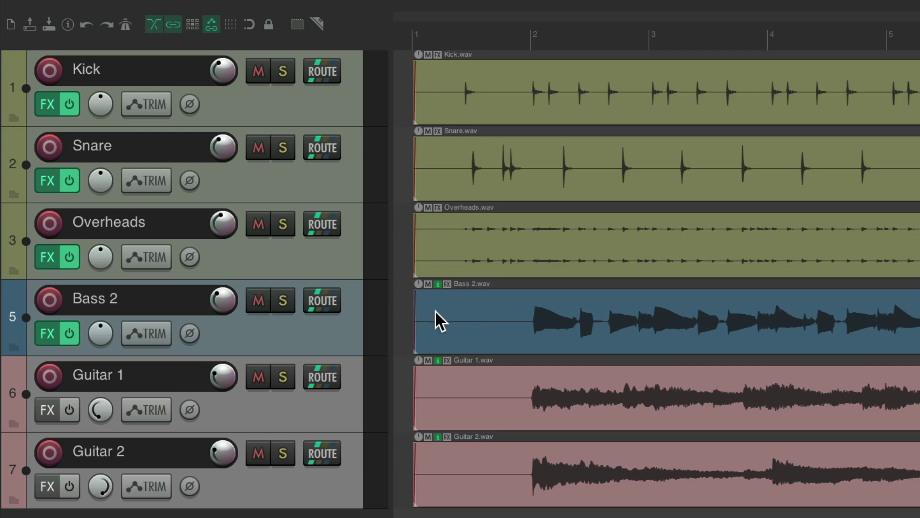
pyautogui.press('super+shift+m')
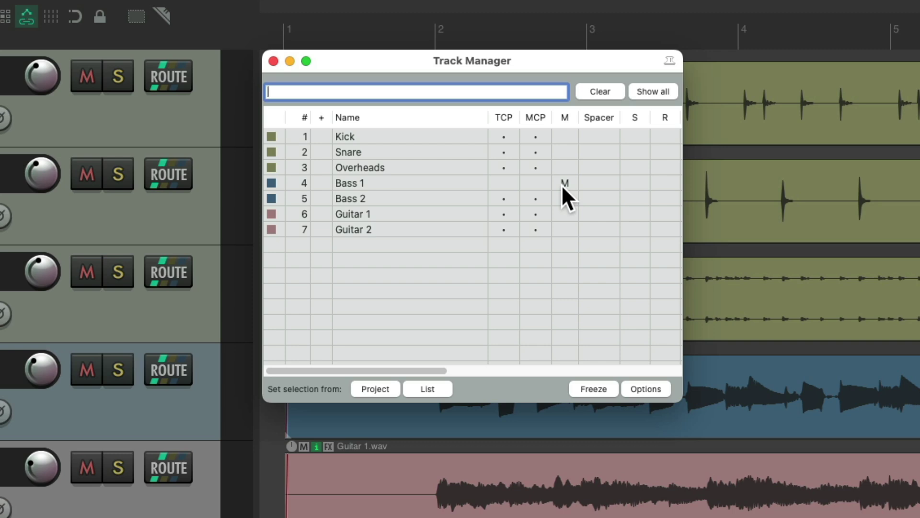
# Step: Make Bass 1 visible again, close the Track Manager, and re-run Hide and Mute Tracks on it
pyautogui.click(538, 182)
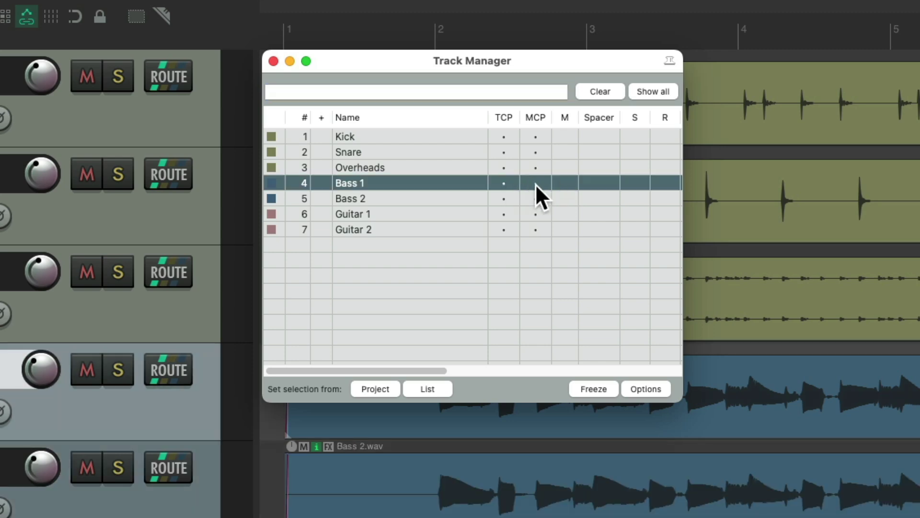
pyautogui.press('Escape')
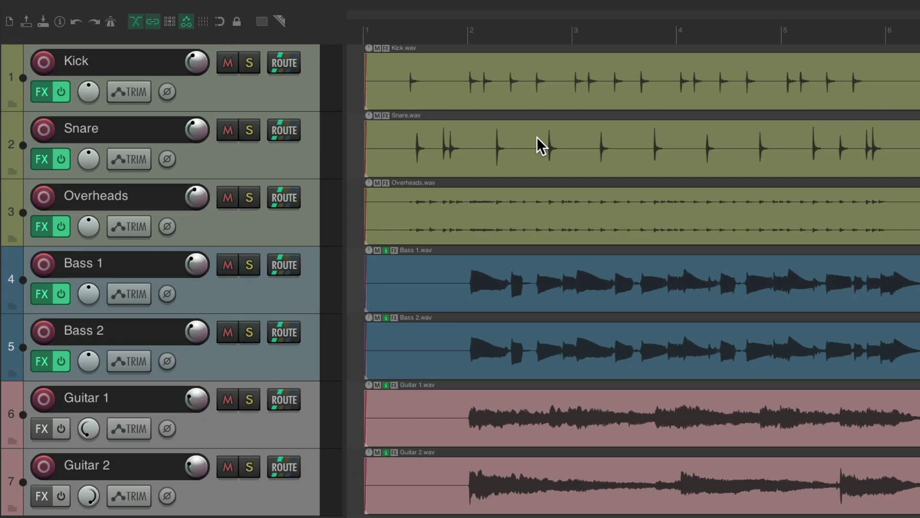
pyautogui.rightClick(303, 292)
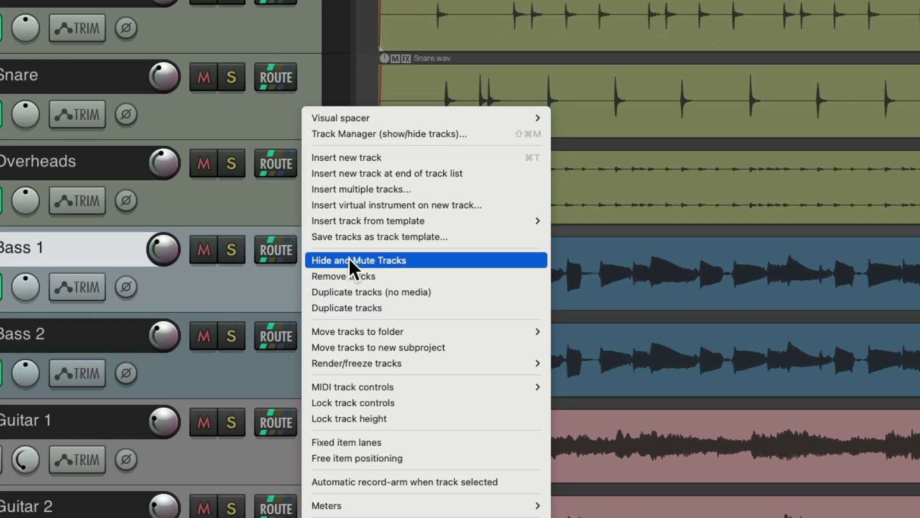
pyautogui.click(422, 260)
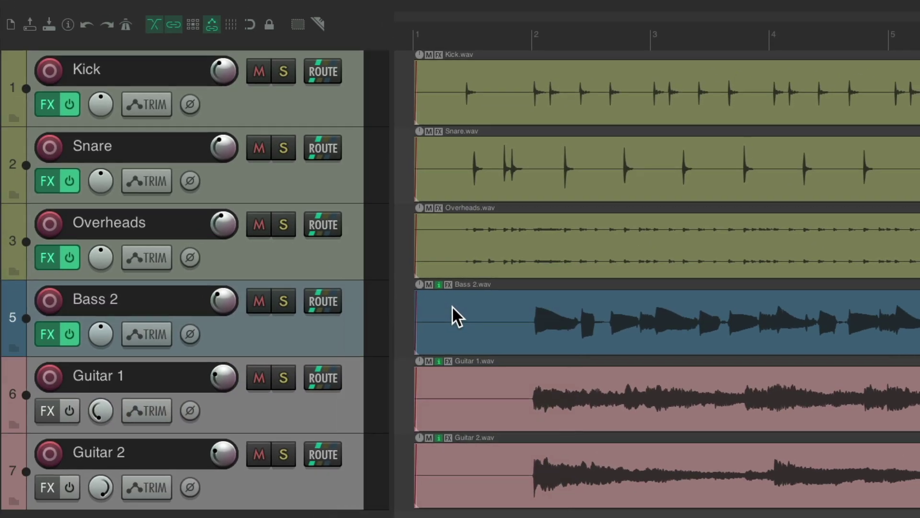